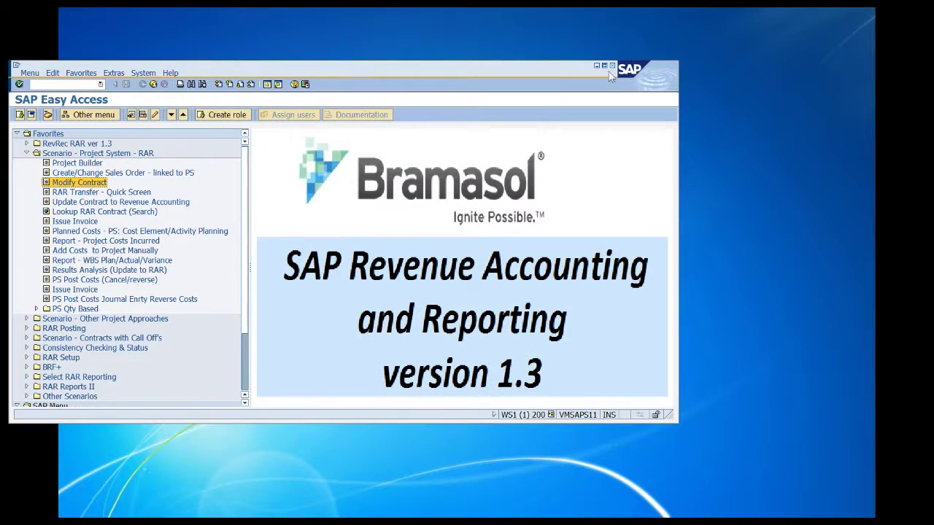
Step: Open project RR20.CUST3 in the Project Builder and resize the window to show more fields
click(604, 66)
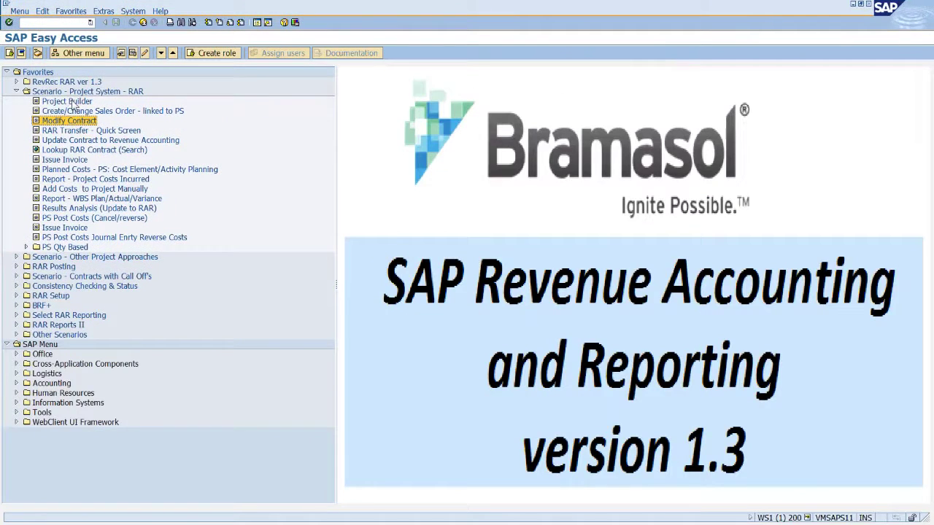
double_click(70, 101)
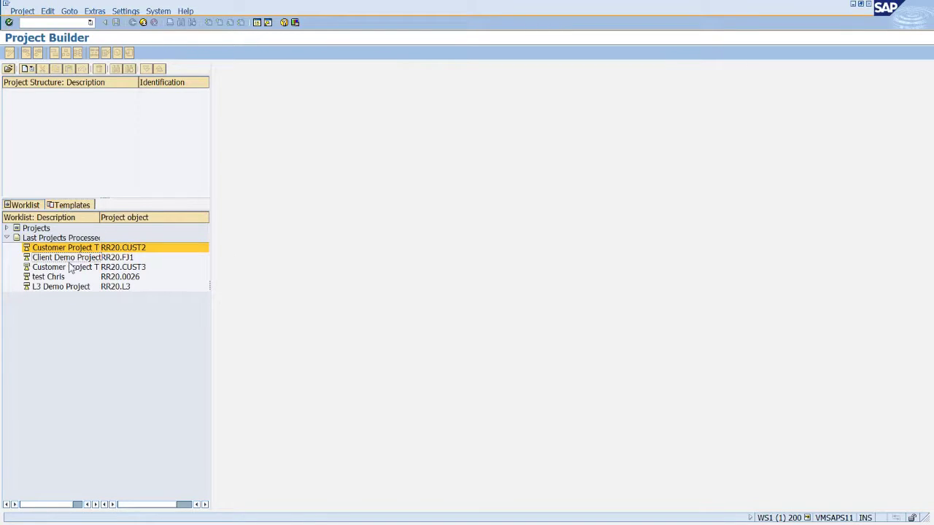
double_click(70, 267)
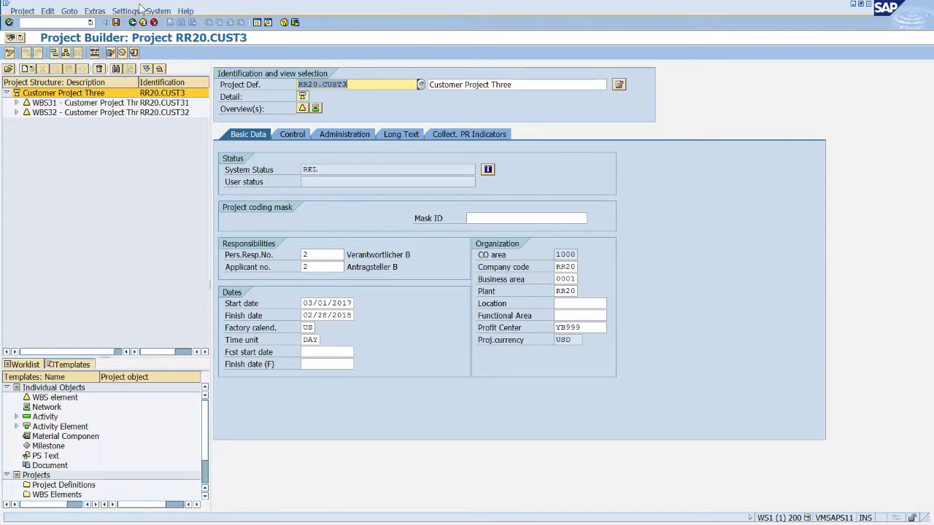
double_click(217, 11)
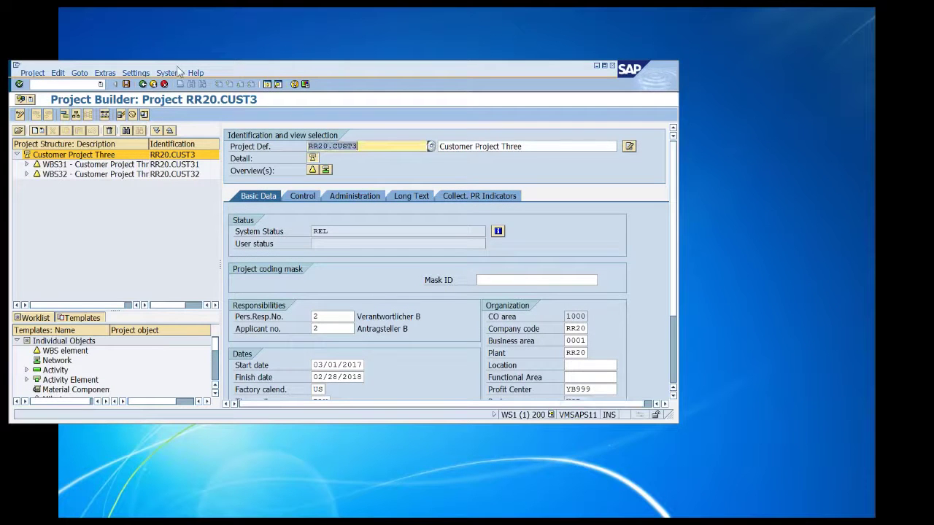
drag(221, 54, 297, 26)
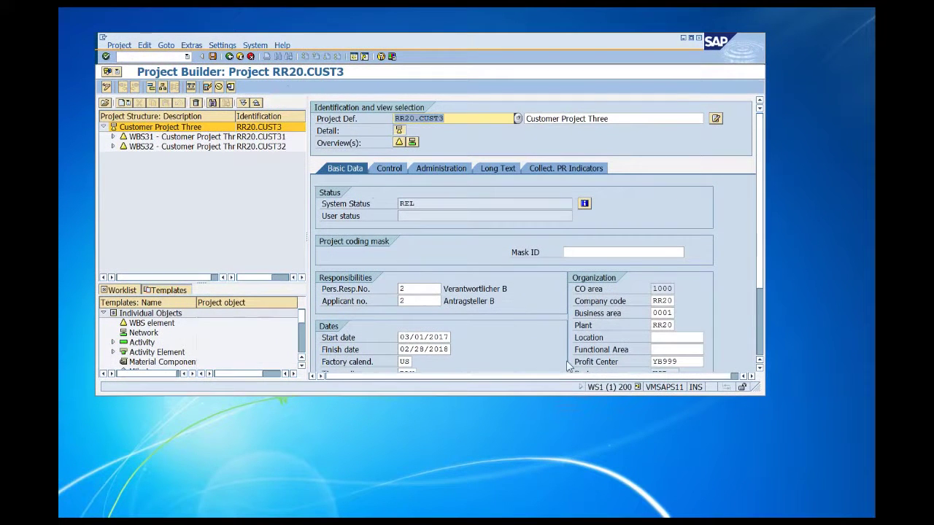
drag(755, 389, 800, 478)
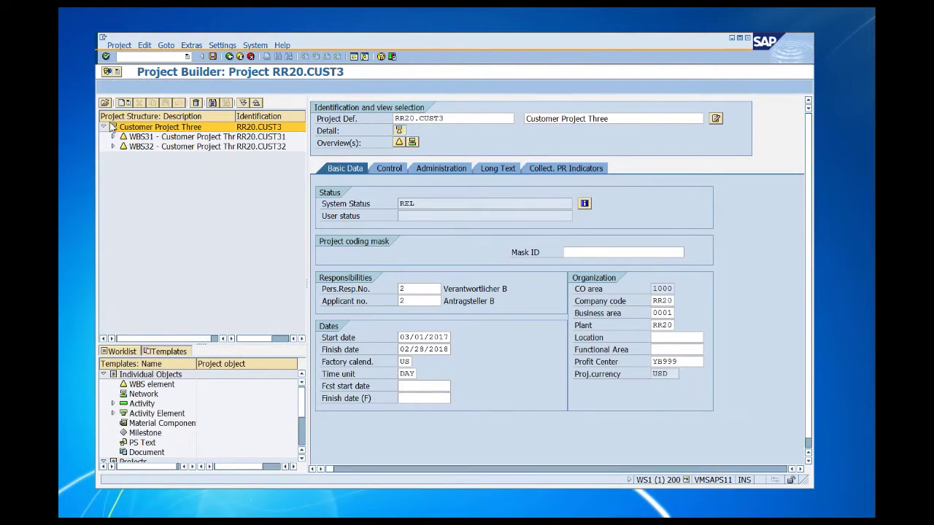
Step: Expand WBS31 and WBS32 to show milestones 1.1–1.3 and 2.1–2.2
click(139, 140)
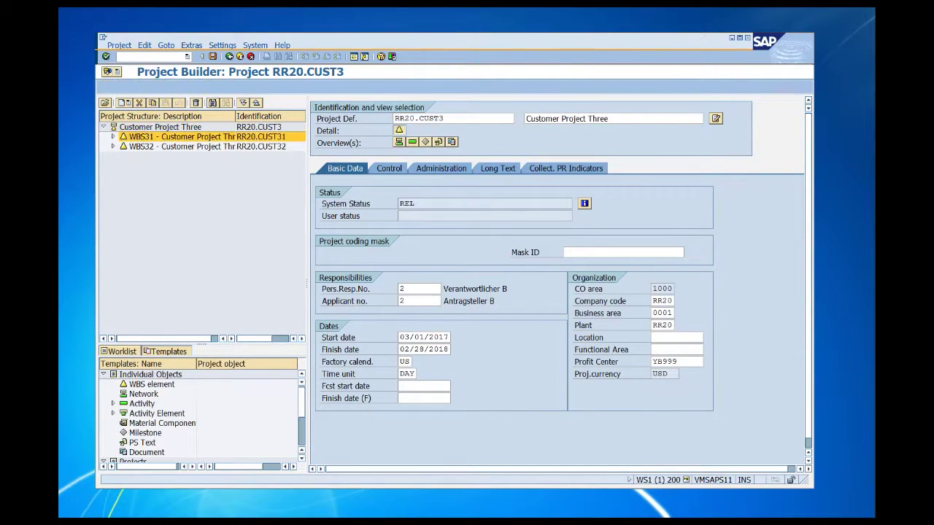
click(148, 148)
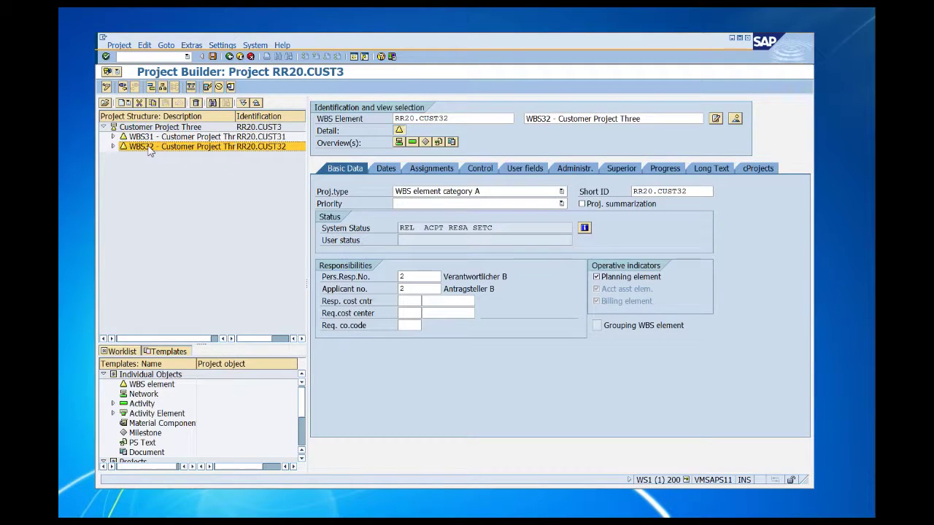
click(113, 137)
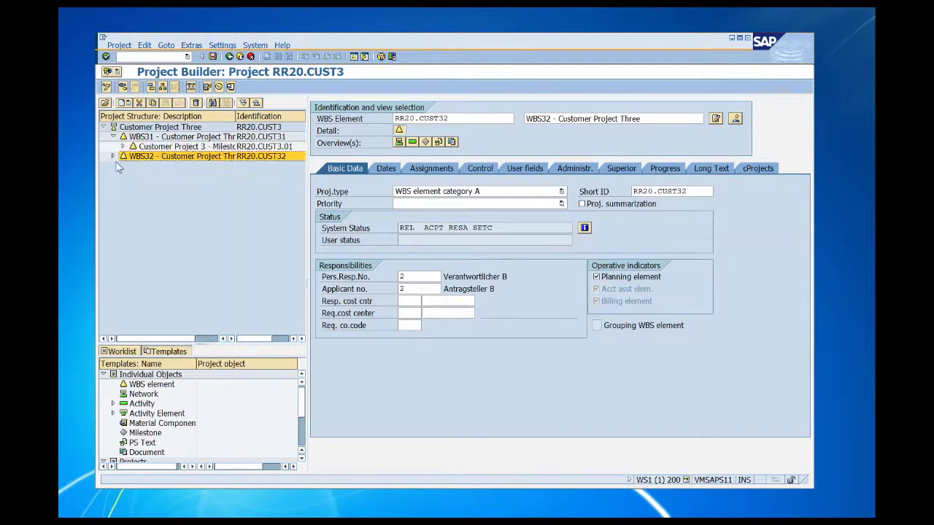
click(113, 157)
click(123, 147)
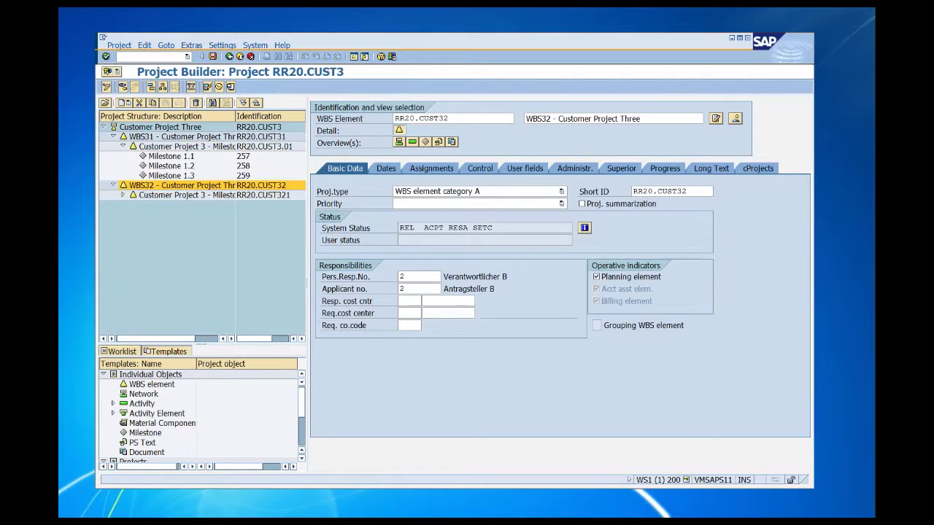
click(123, 195)
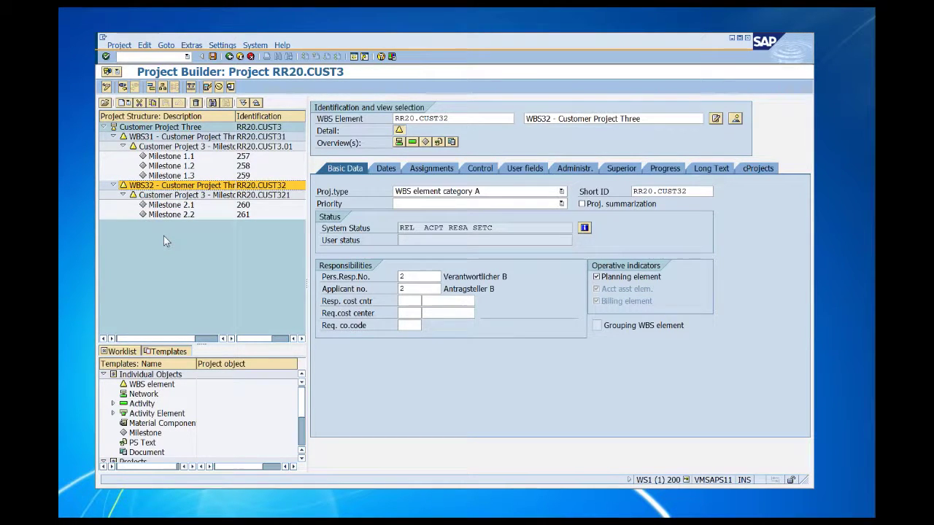
Step: Confirm WBS31's results analysis key is ZRR20, then close the Project Builder
click(164, 139)
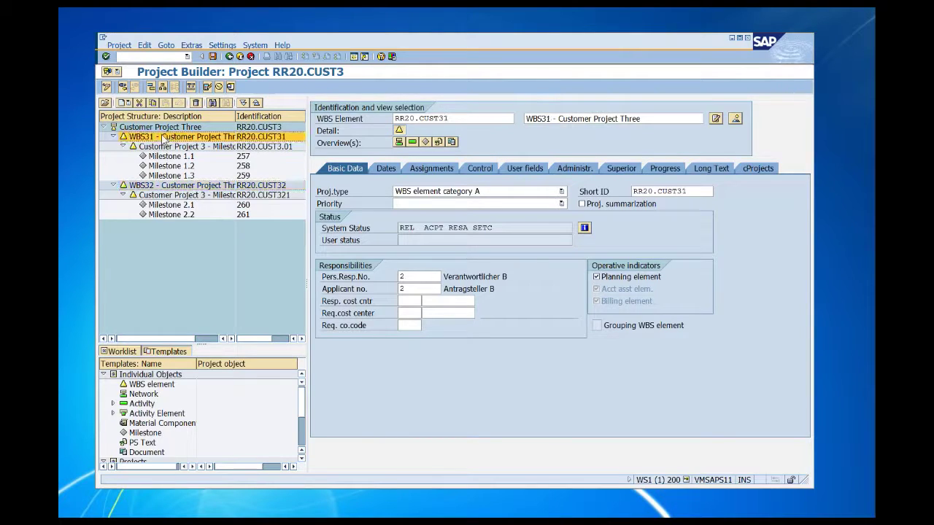
click(479, 169)
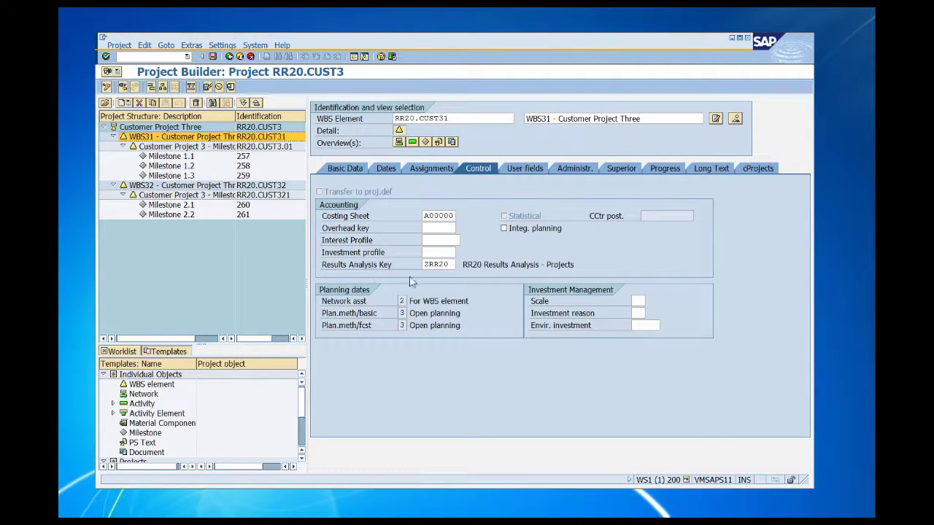
click(451, 264)
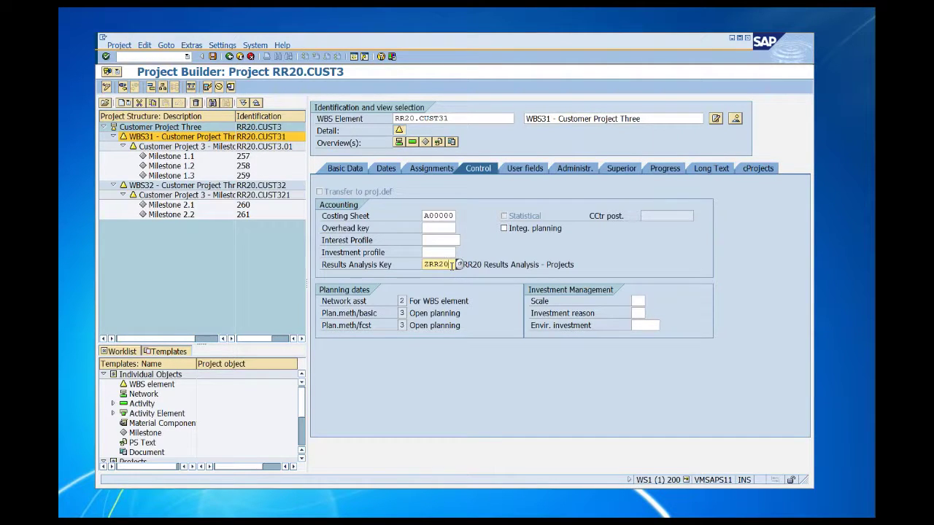
click(229, 57)
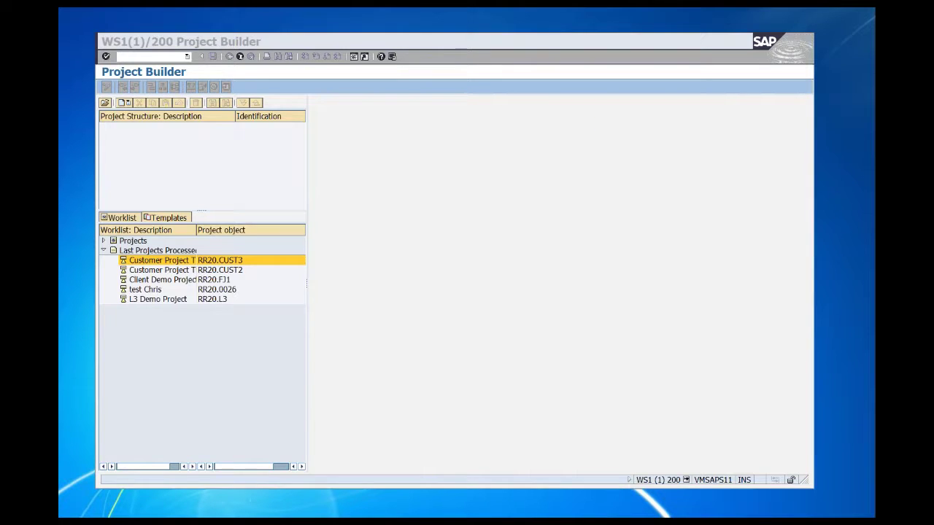
click(240, 57)
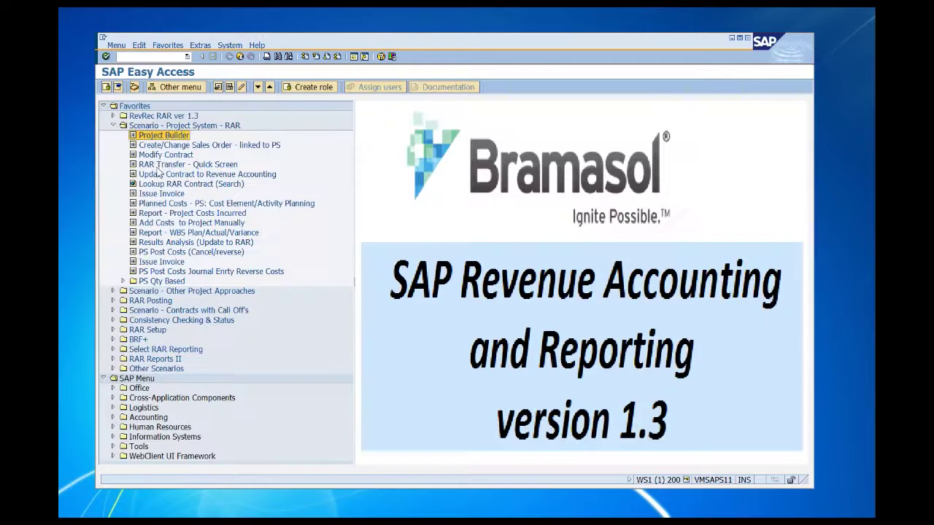
Step: Load sales order 1594 in the change screen and display its line items
double_click(161, 155)
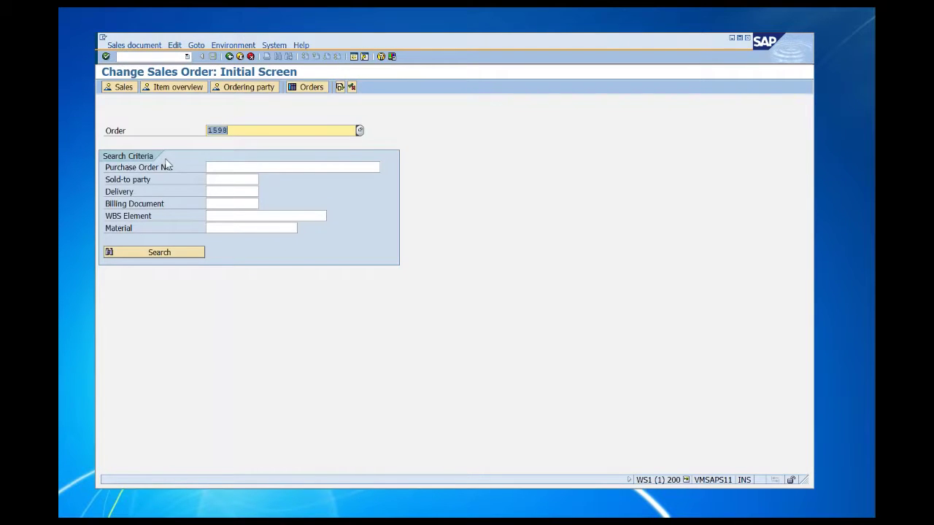
click(106, 56)
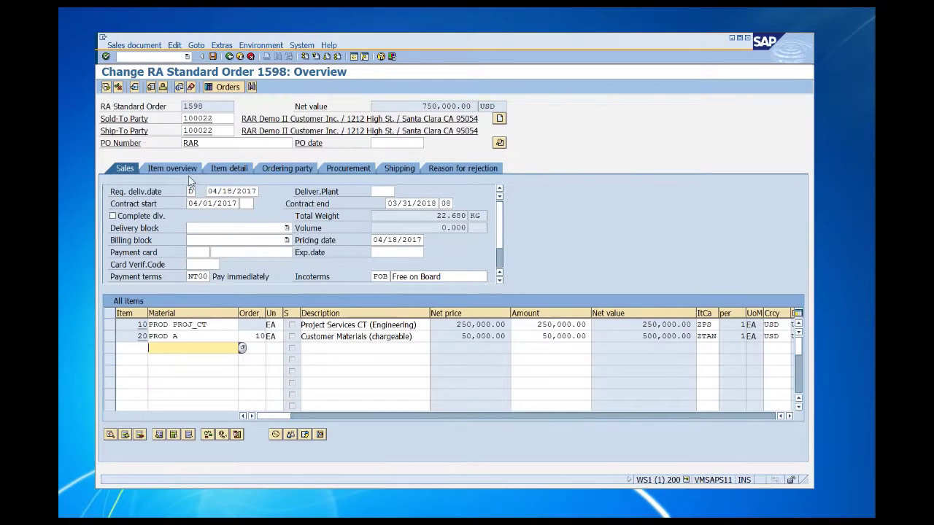
click(172, 168)
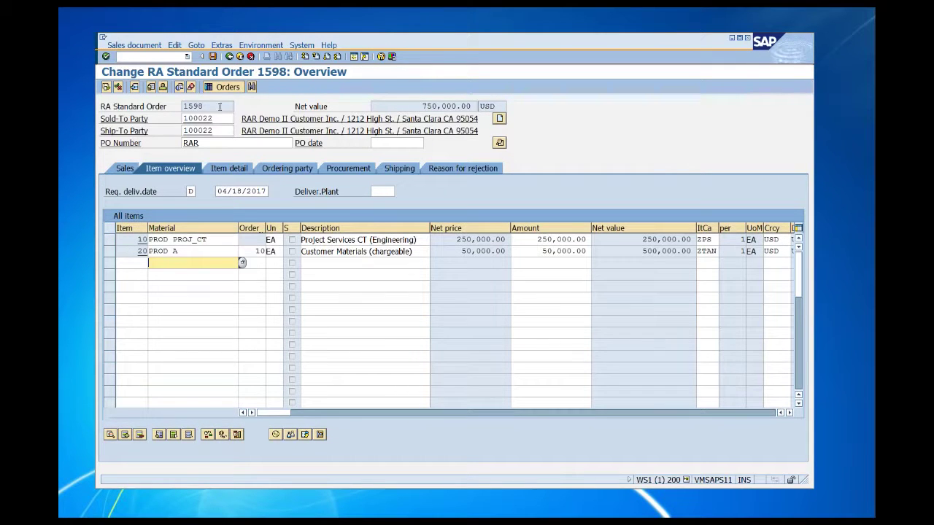
click(230, 57)
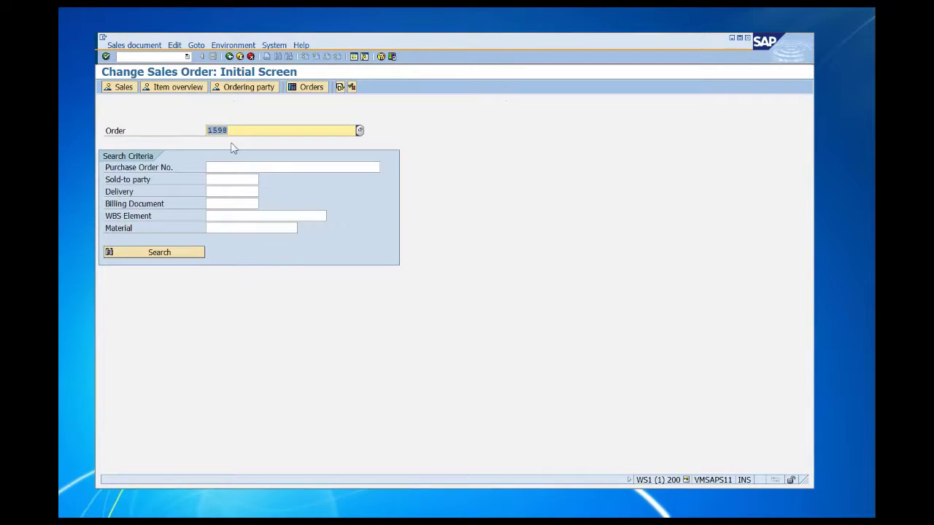
click(246, 129)
text(4)
key(Return)
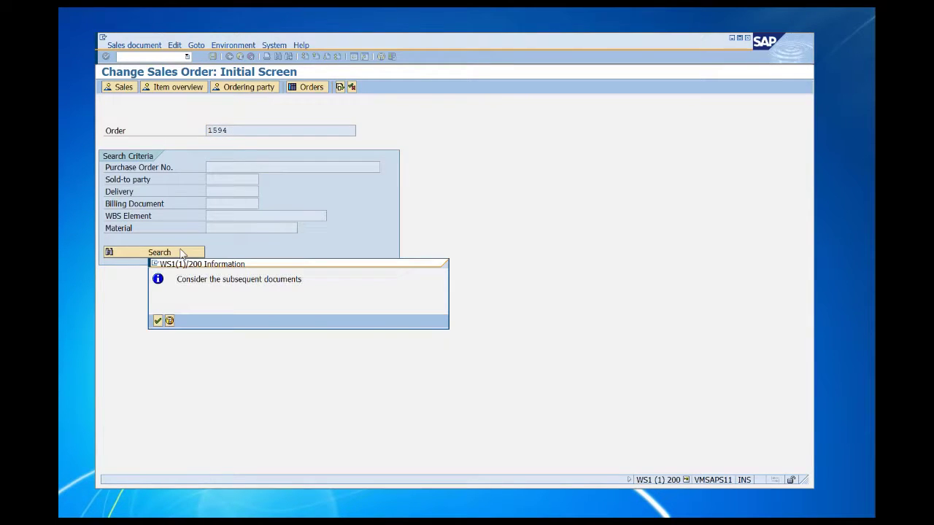
key(Return)
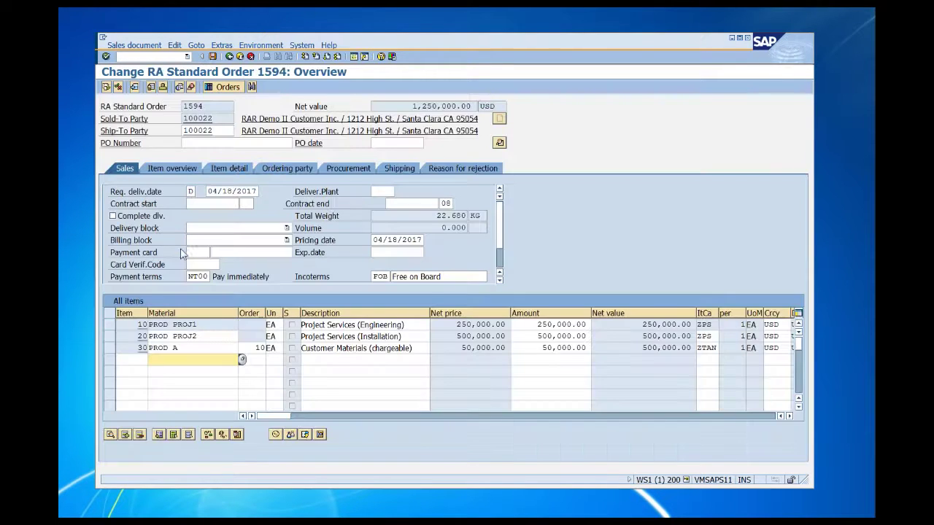
click(175, 170)
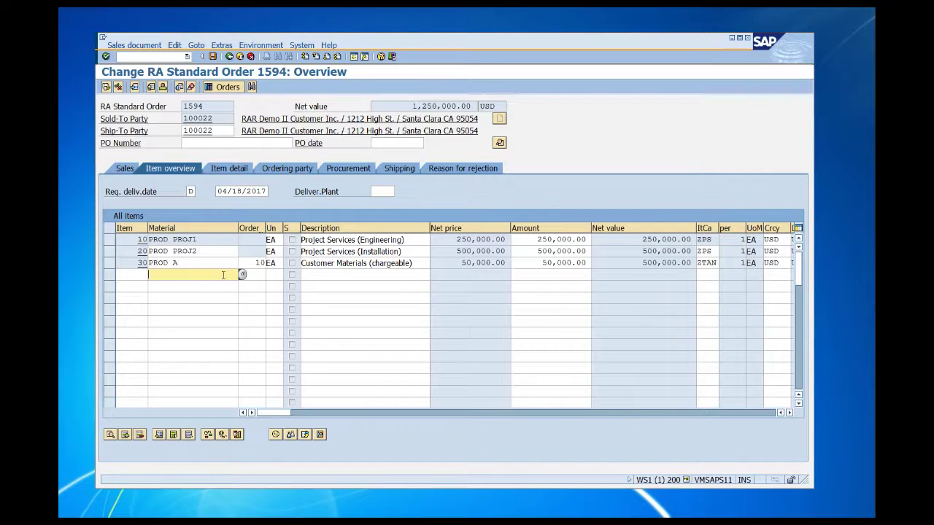
Step: Check item 10's assignment to WBS RR20.CUST31 and its milestone billing plan
click(223, 262)
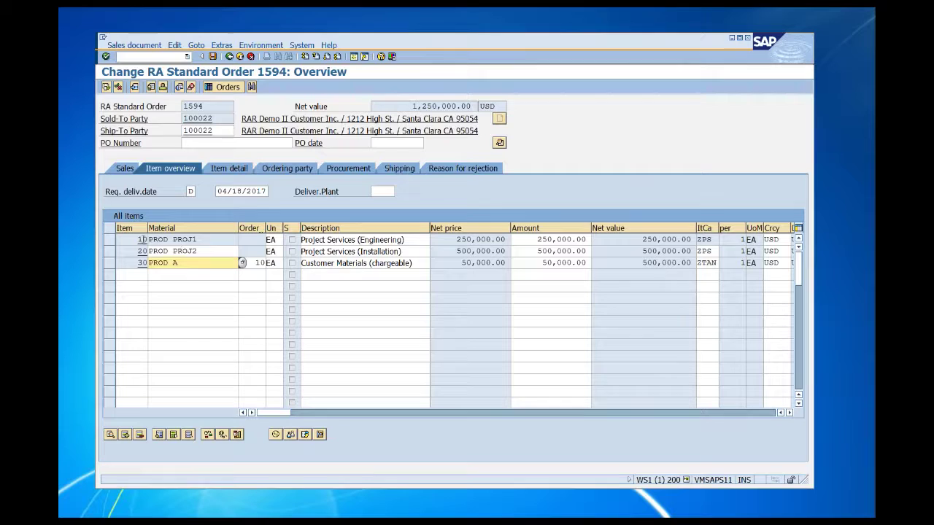
double_click(142, 239)
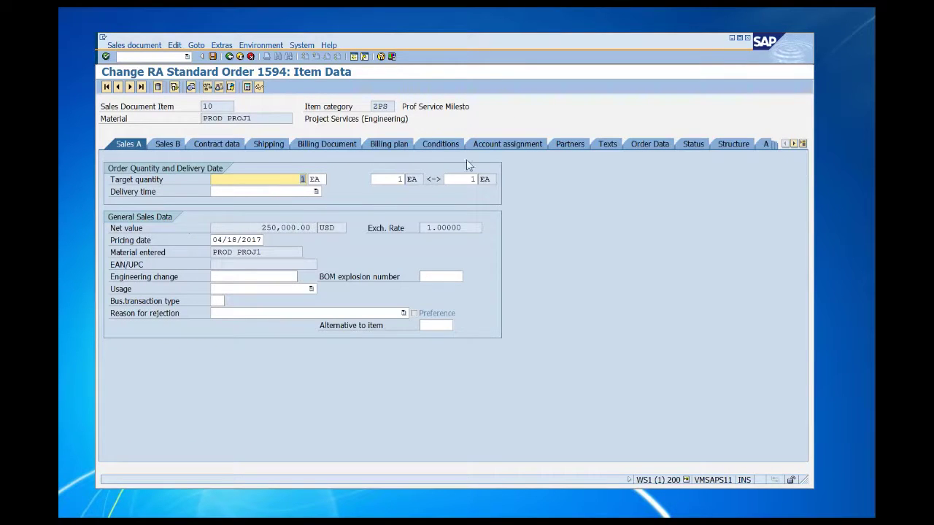
click(489, 148)
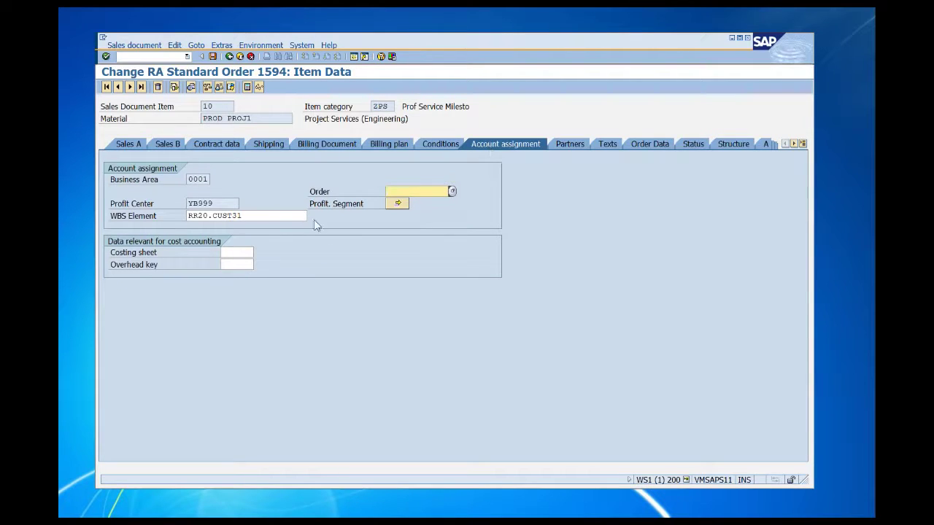
click(286, 214)
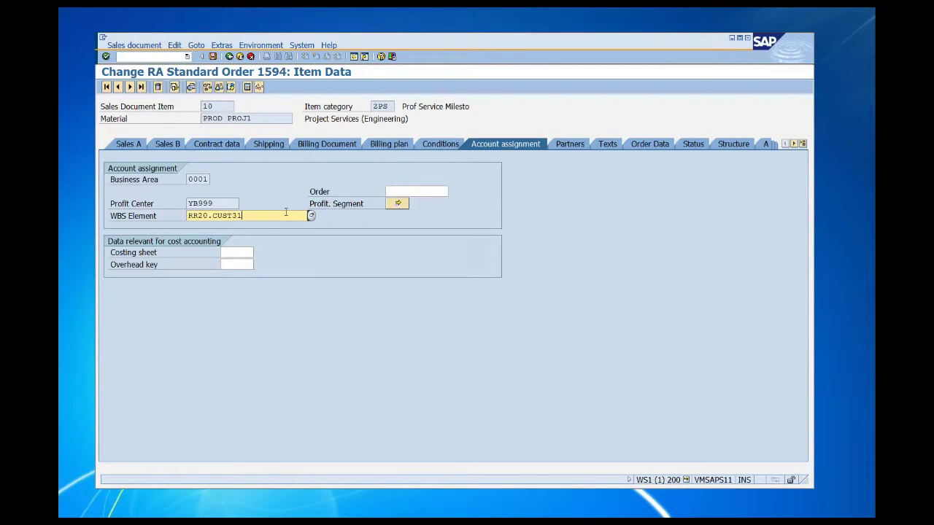
click(385, 146)
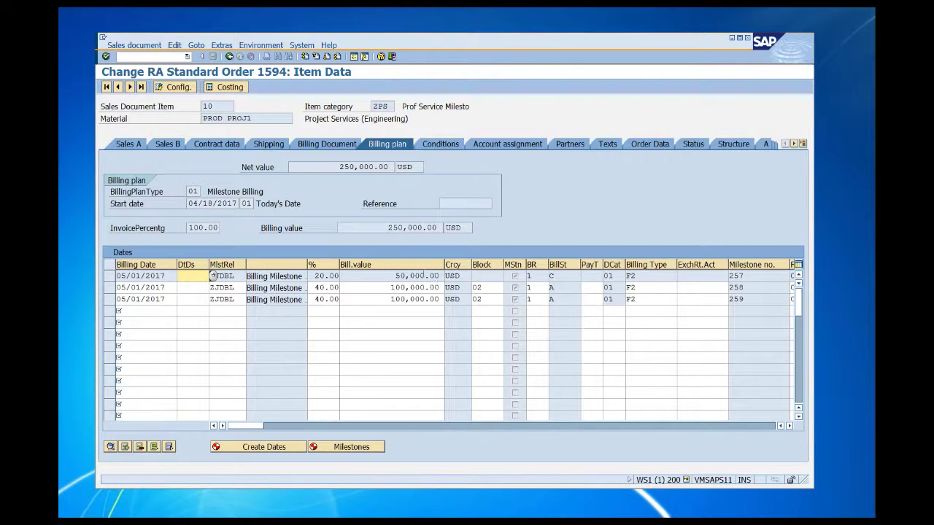
Step: Back out of order 1594 to the main menu
click(230, 57)
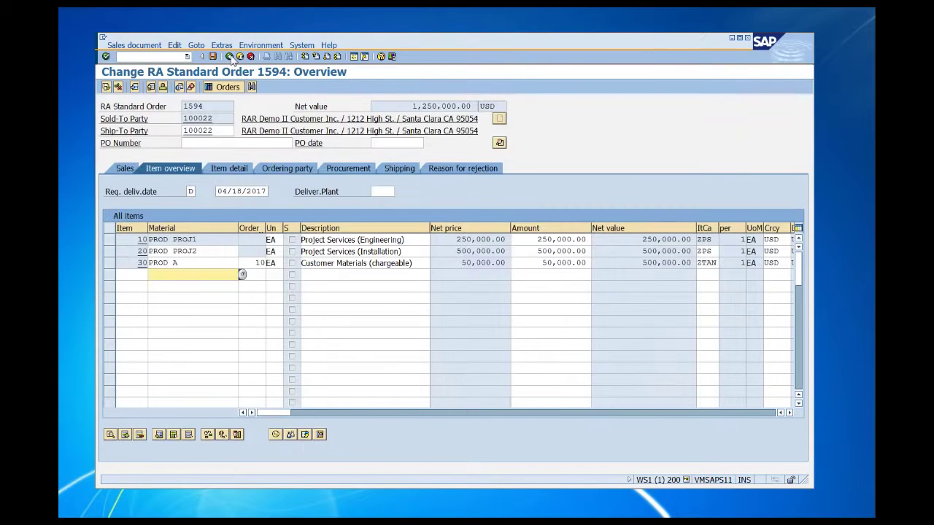
click(230, 57)
click(230, 57)
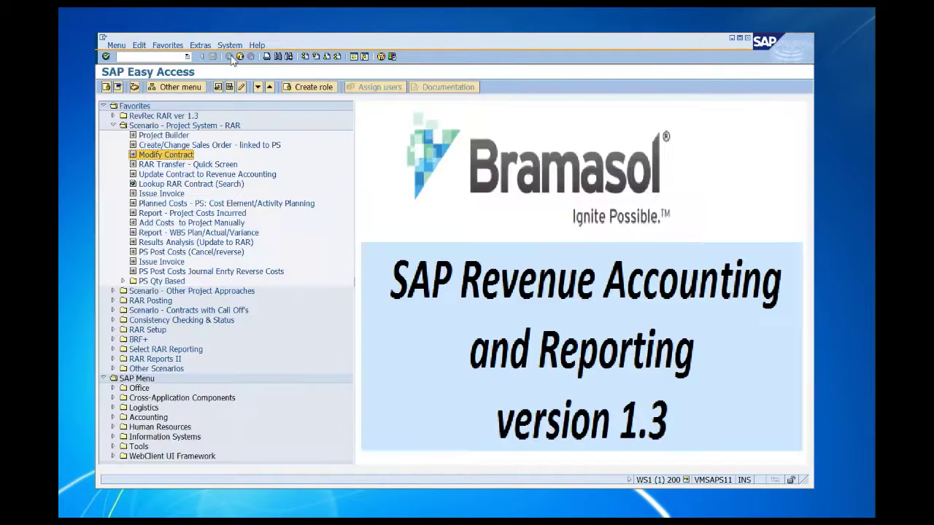
Step: Search RAR contracts for operational document 1594 and open GAAP contract 10014903
click(213, 184)
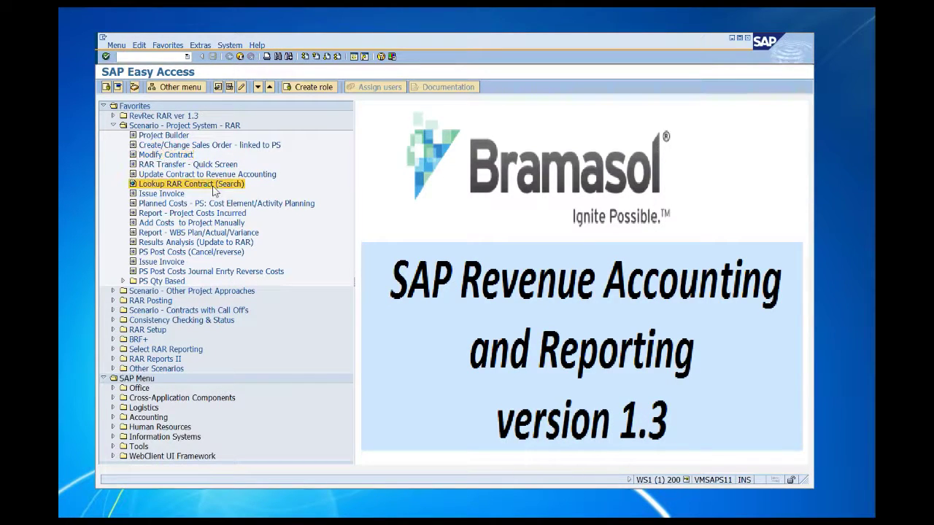
double_click(213, 185)
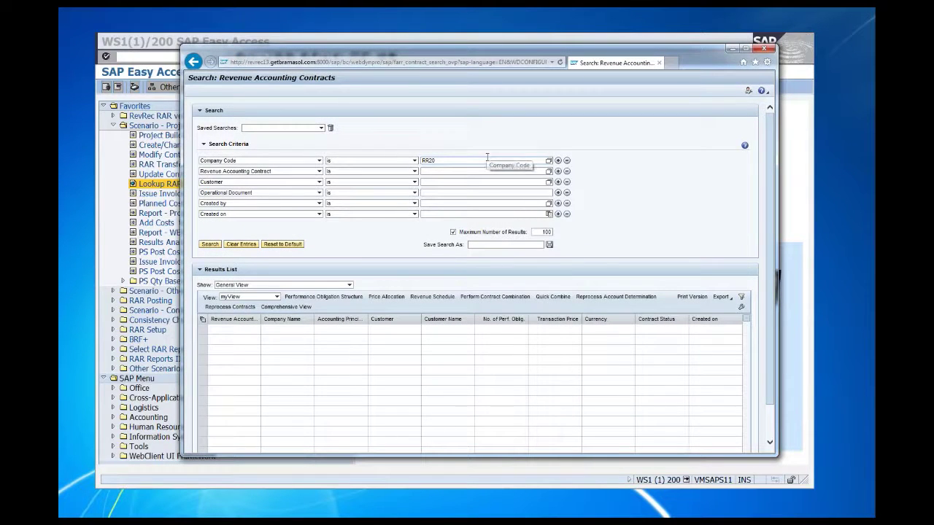
key(ctrl+plus)
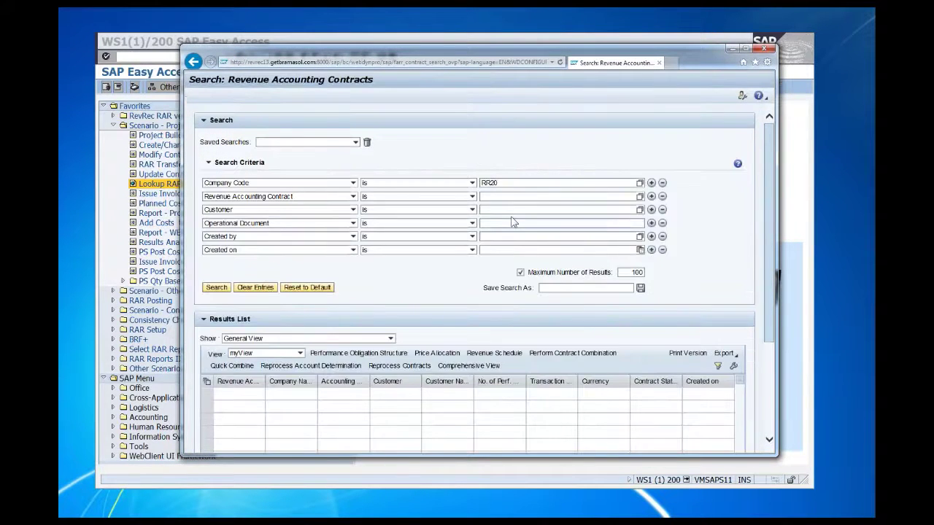
click(519, 222)
key(Return)
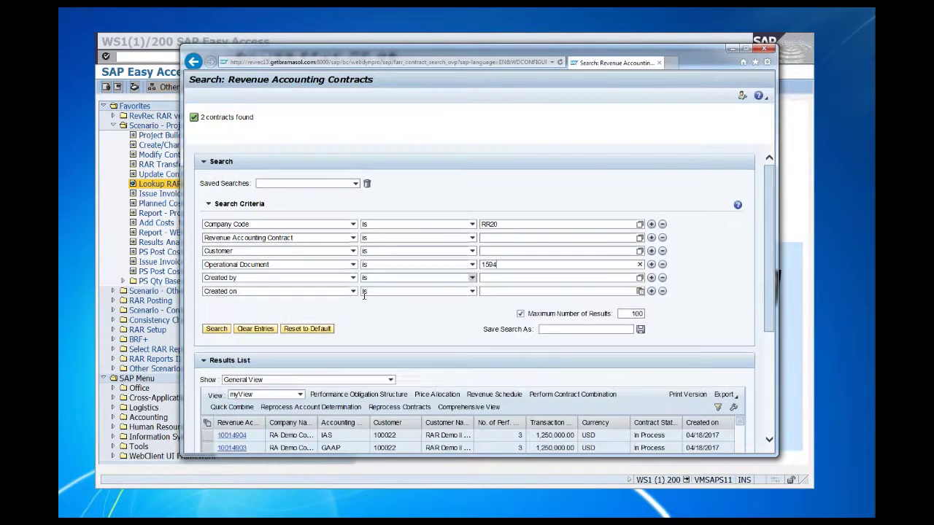
scroll(360, 295, down, 1)
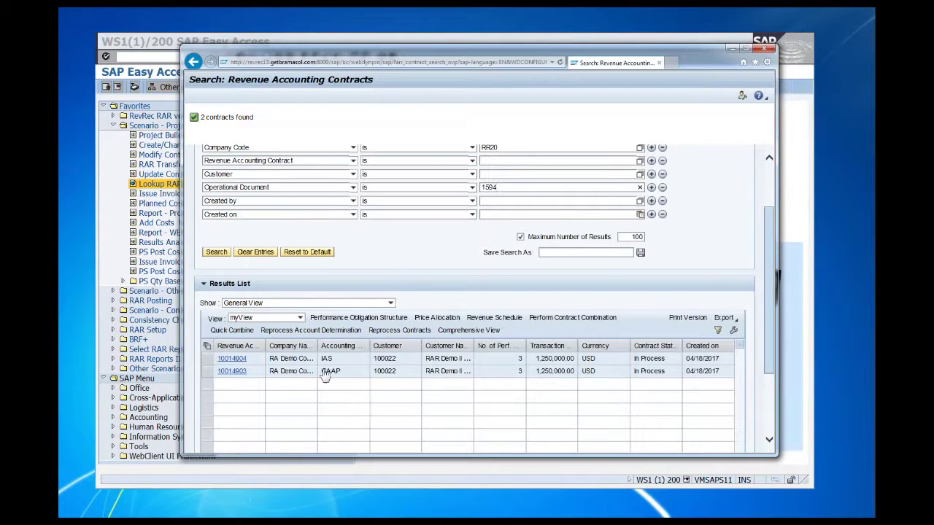
click(230, 376)
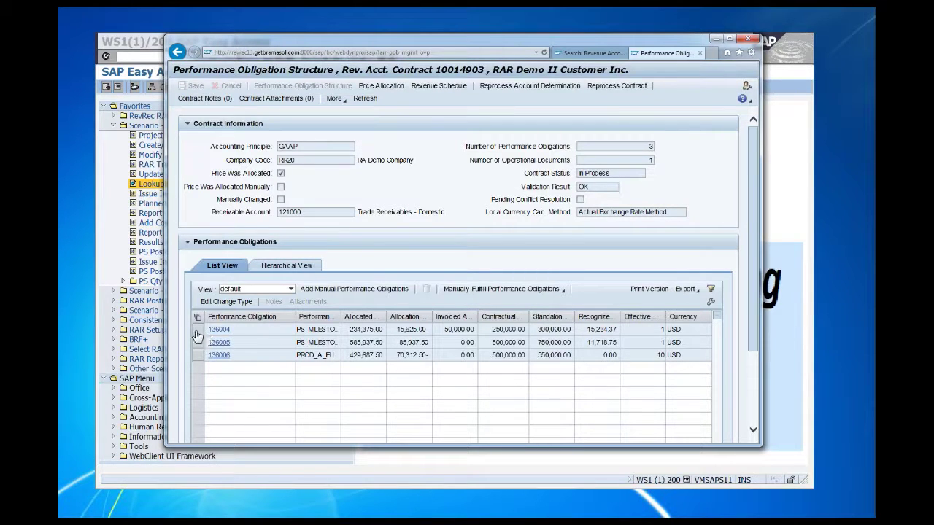
Step: Review the revenue schedule of obligation 136004, then close it
click(233, 330)
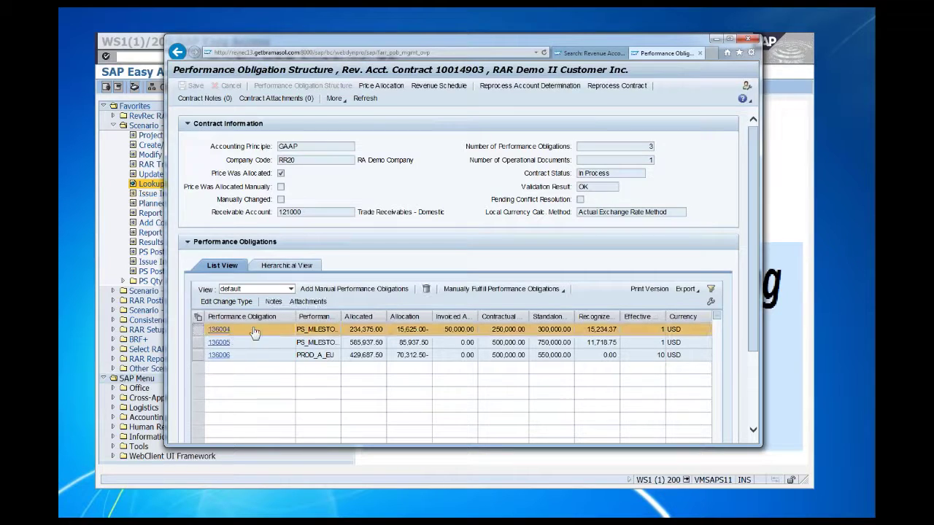
click(441, 86)
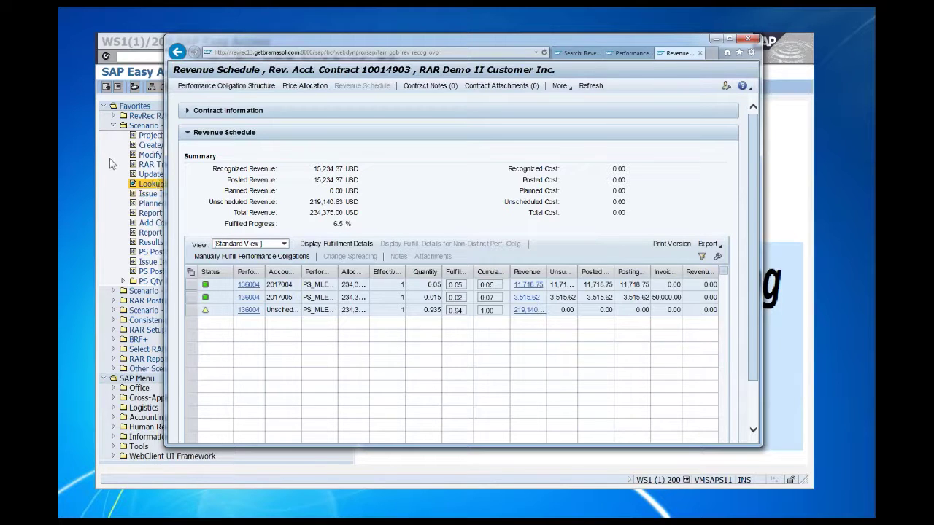
key(alt+F4)
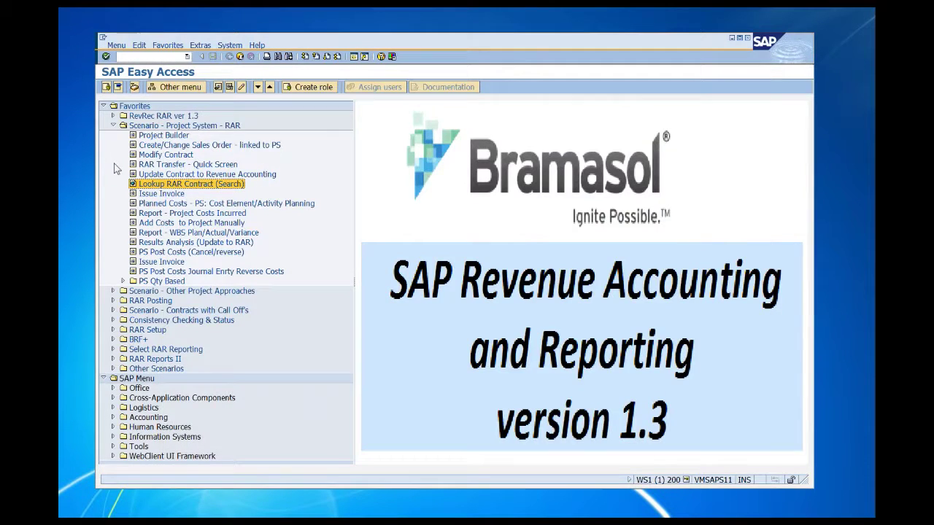
double_click(179, 214)
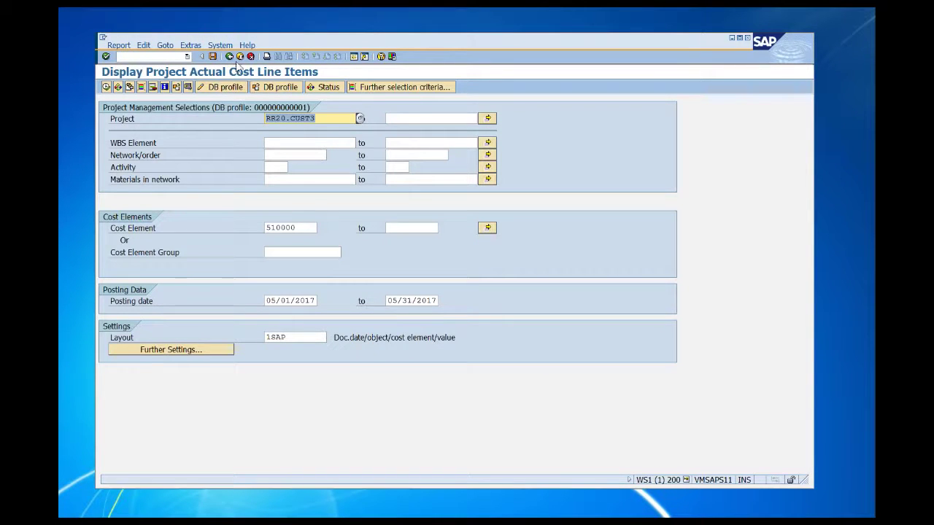
click(230, 57)
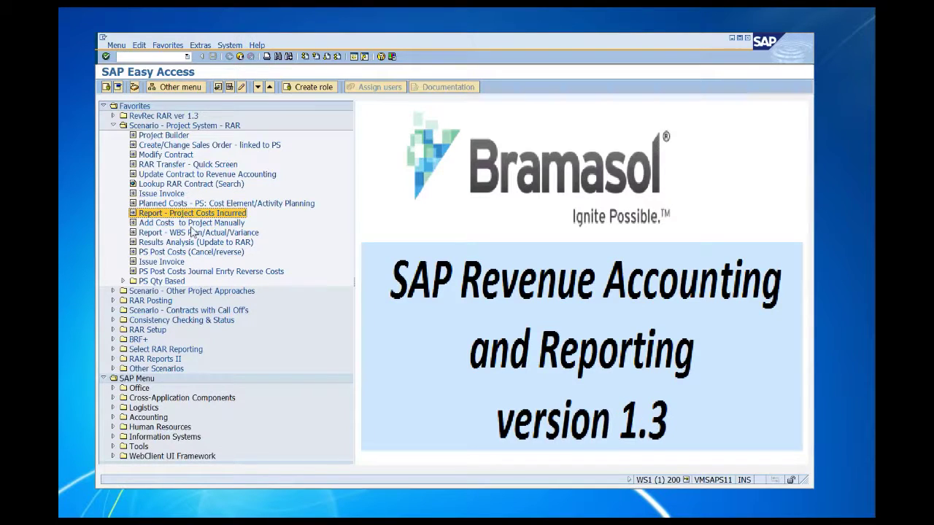
double_click(192, 223)
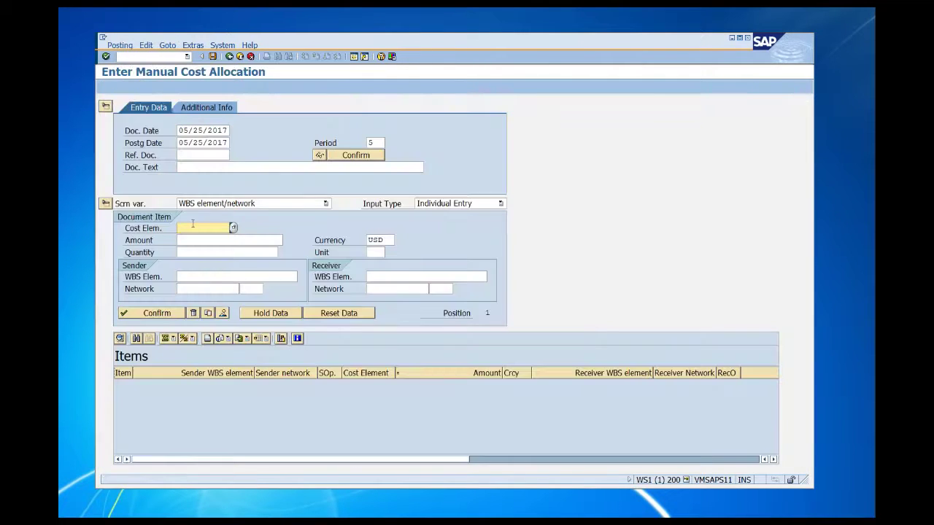
Step: Enter a 5,000 USD line for cost element 510000 from SUN-P100000041 to RR20.CUST31
text(5)
click(193, 241)
click(194, 241)
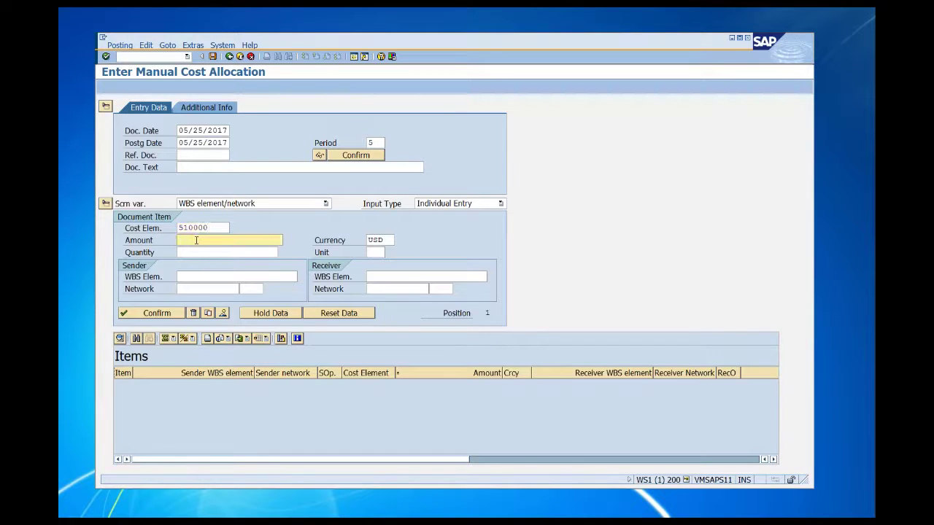
text(5000)
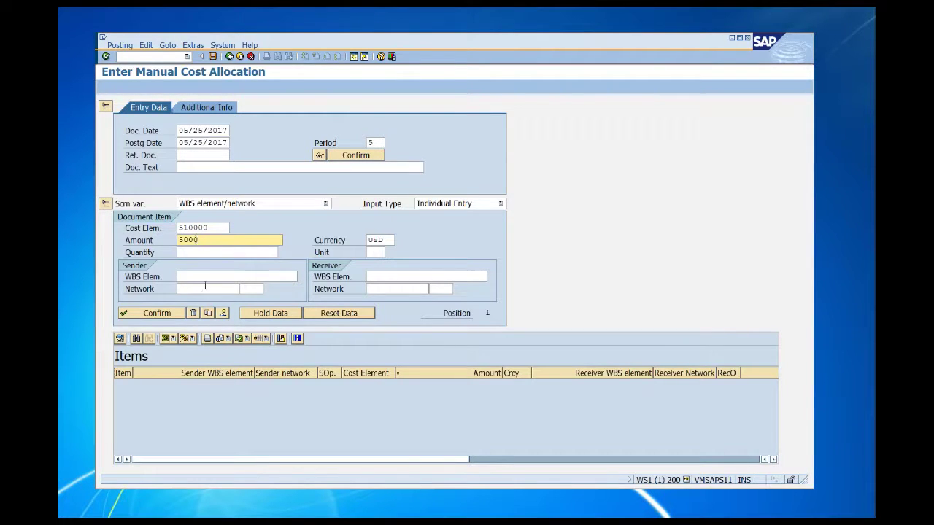
click(215, 277)
text(s)
click(213, 288)
click(376, 278)
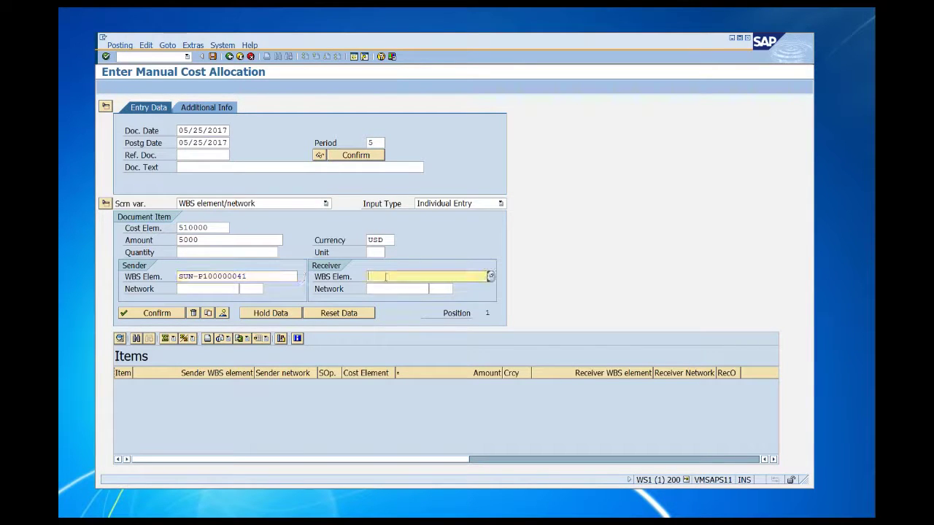
text(r)
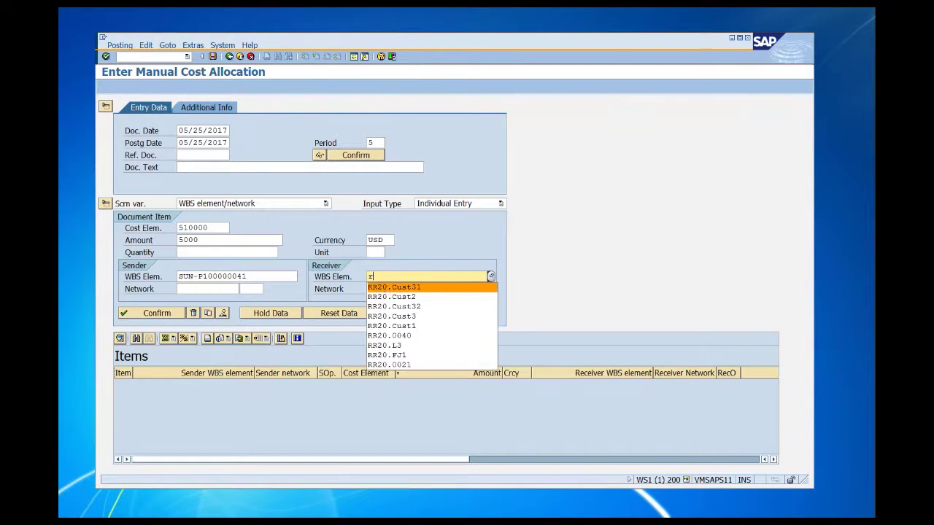
click(405, 286)
key(Return)
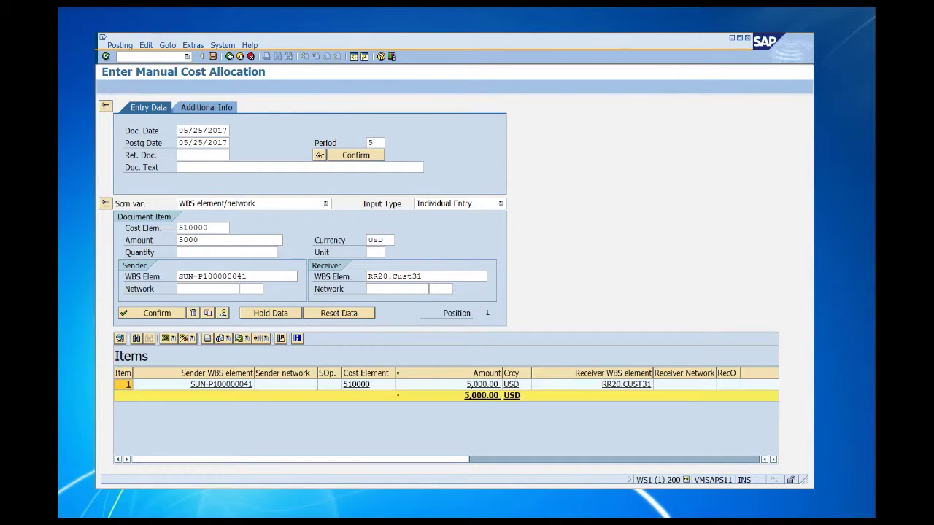
Step: Post the manual cost allocation and start Results Analysis for the project
click(213, 57)
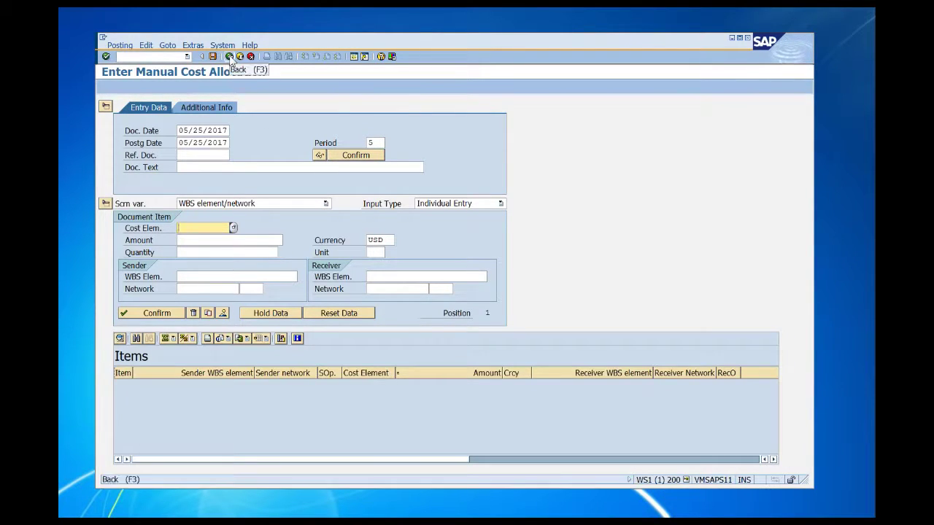
click(229, 56)
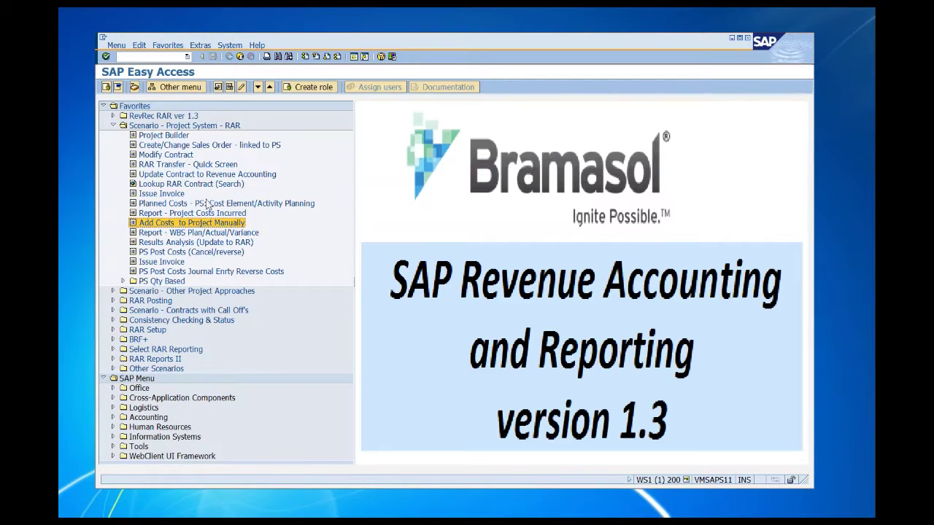
double_click(211, 244)
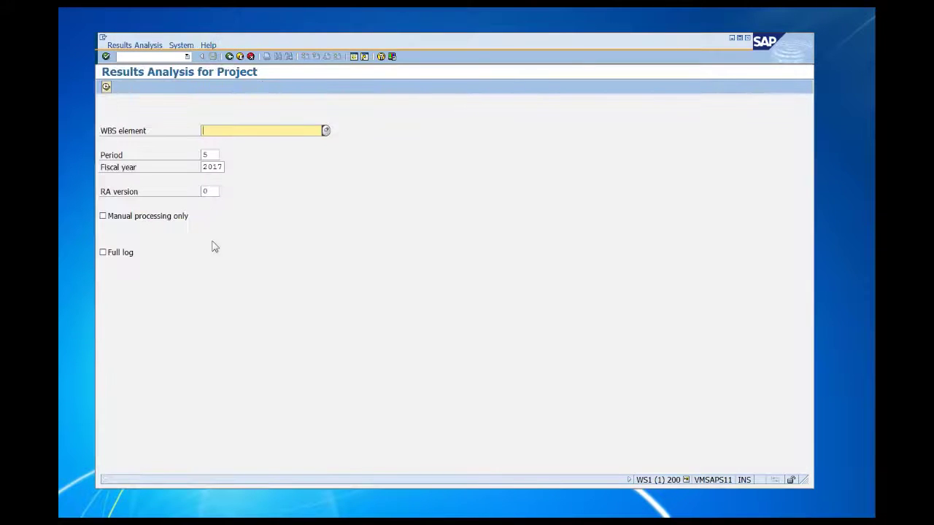
Step: Run results analysis for RR20.CUST31, check the 11,500.00 cumulative actual costs, and save
text(R)
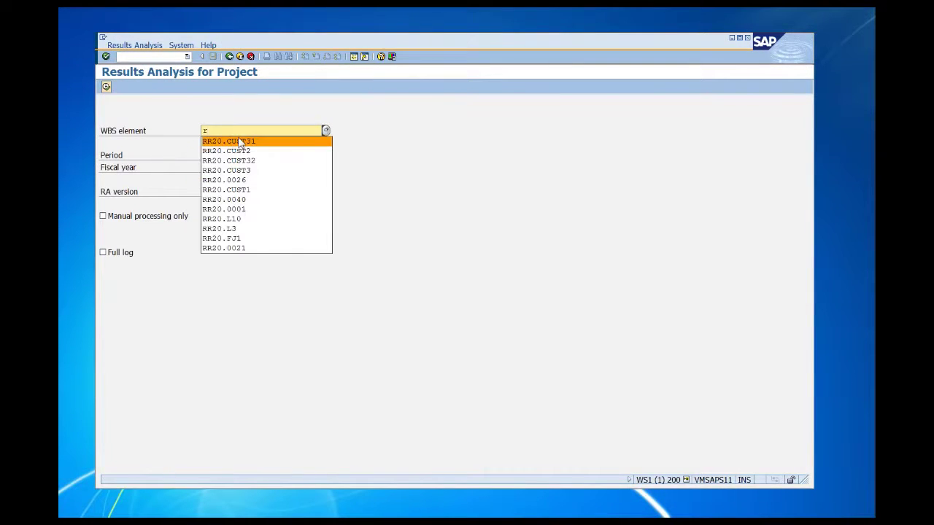
click(241, 140)
click(209, 155)
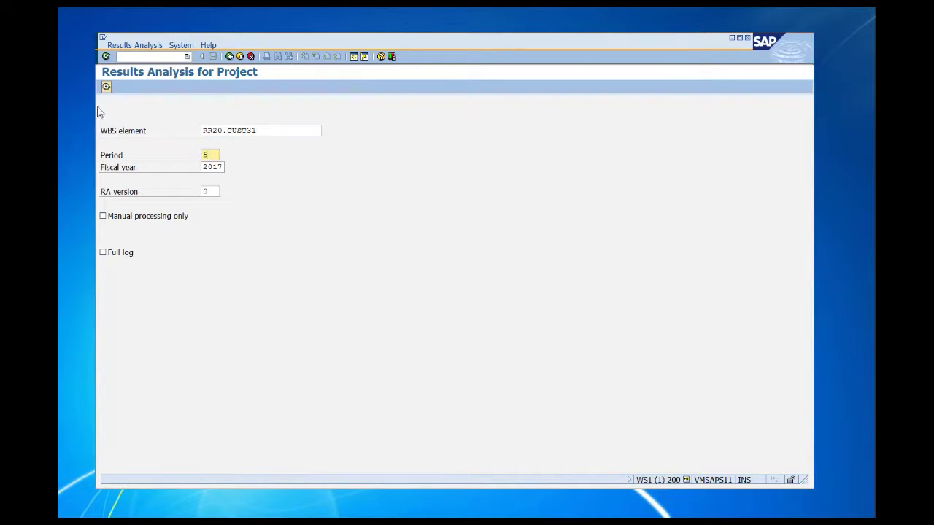
click(106, 86)
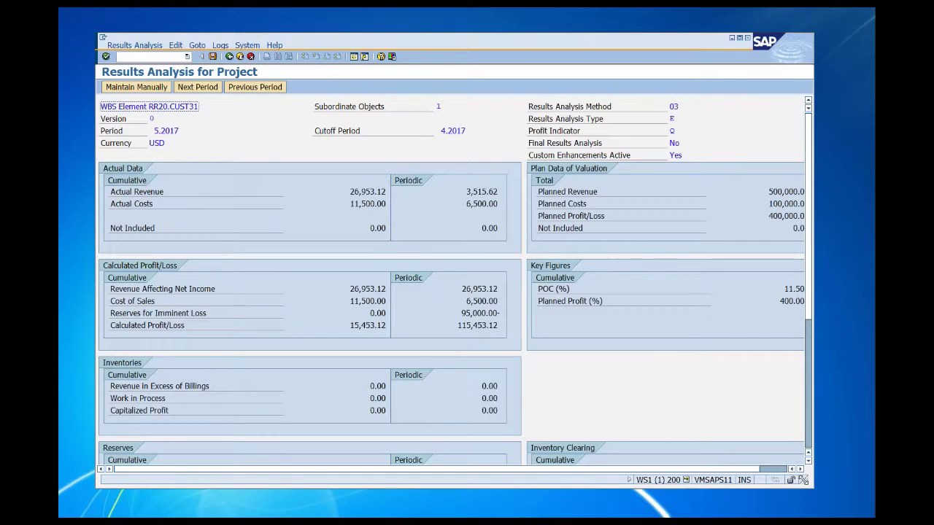
drag(802, 474, 842, 489)
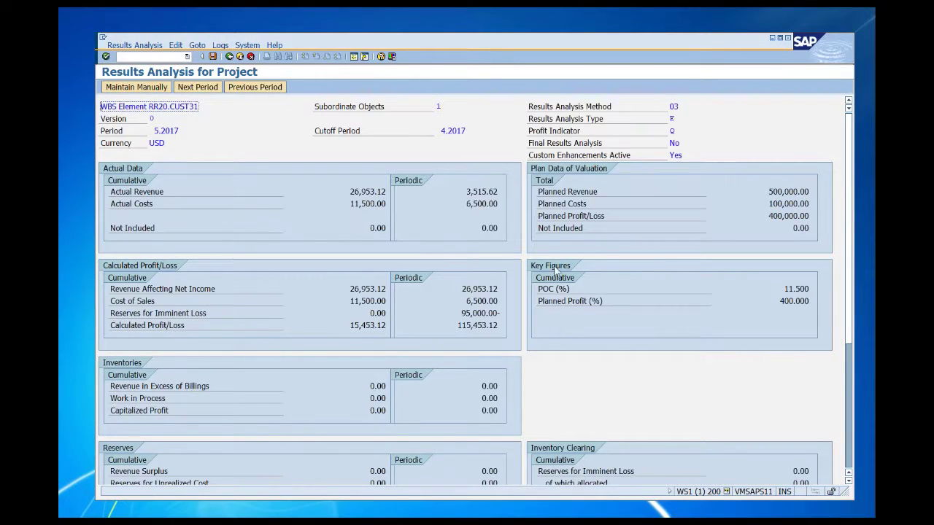
click(350, 207)
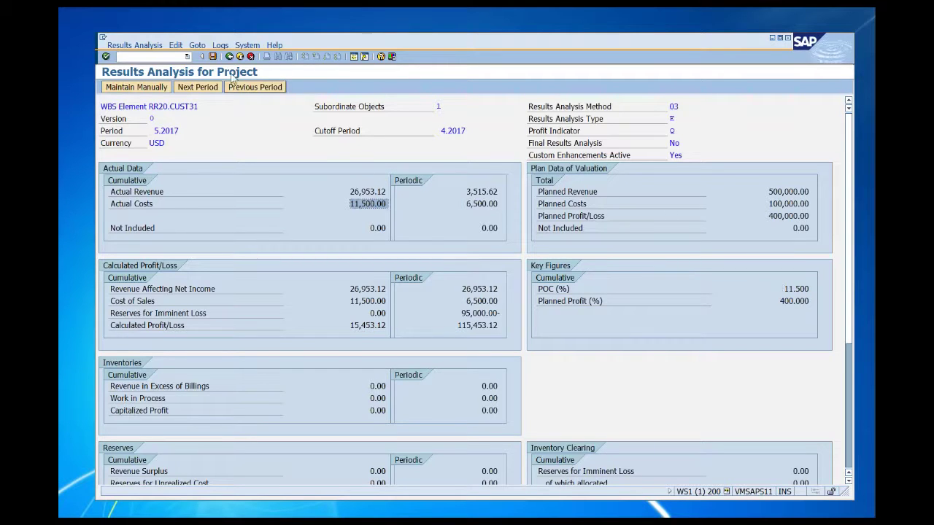
click(212, 56)
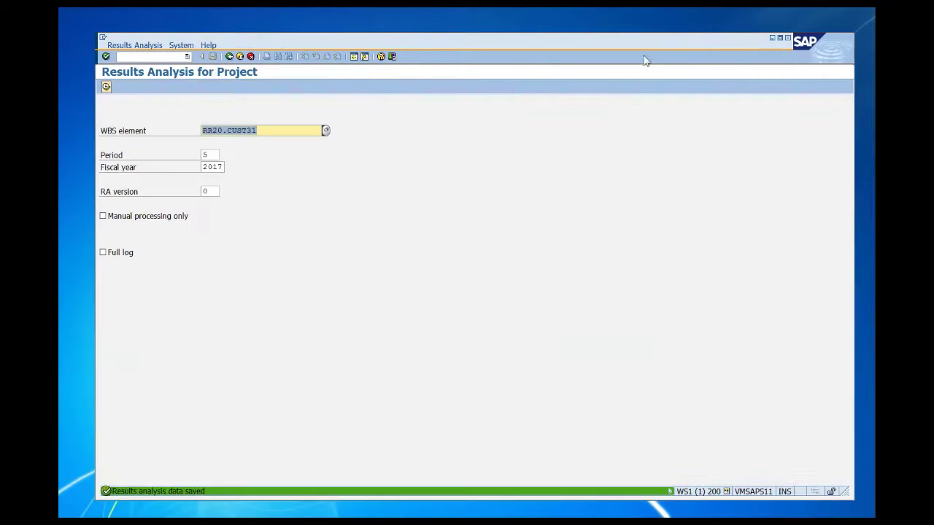
click(772, 39)
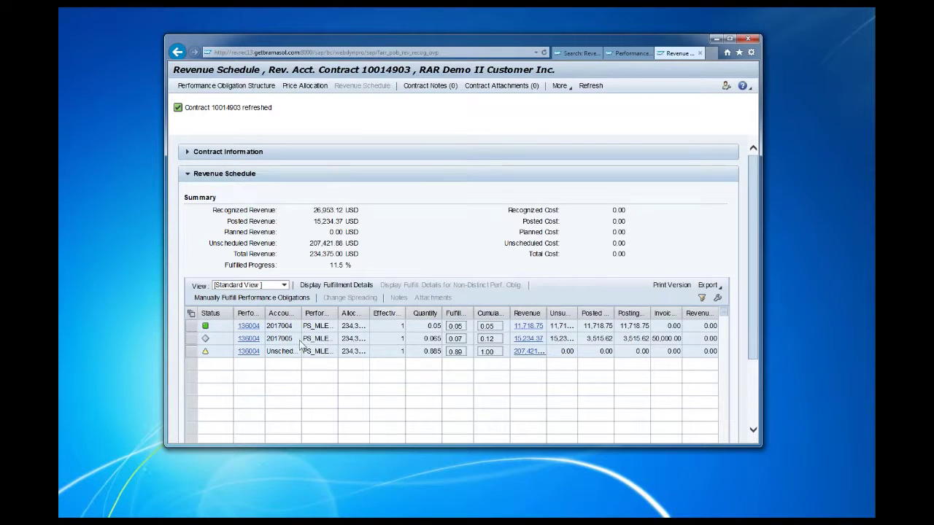
Step: Refresh the revenue schedule, then show it for all three obligations at contract level
mouse_move(207, 341)
click(699, 54)
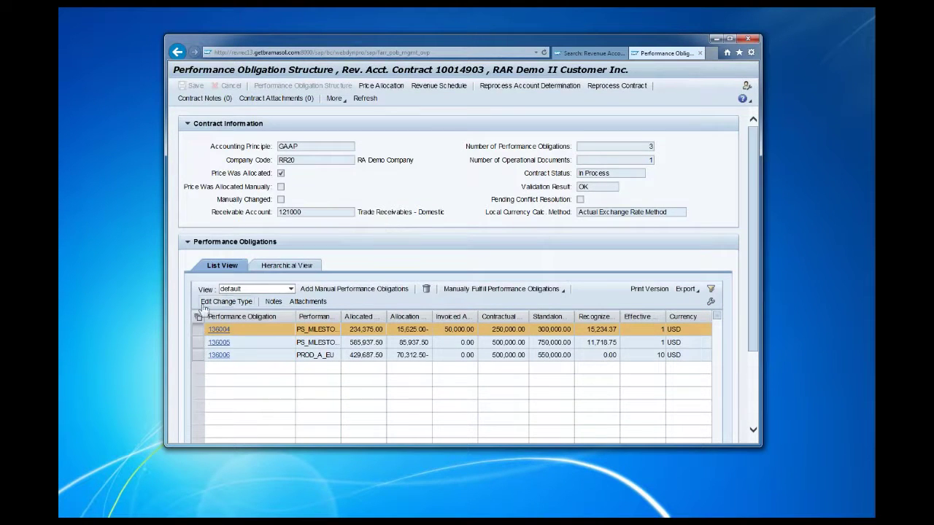
click(198, 319)
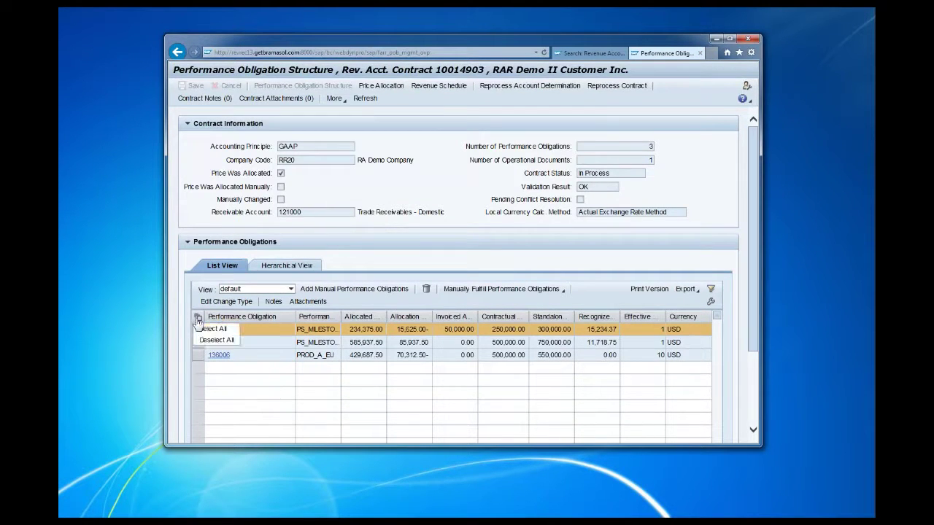
click(214, 340)
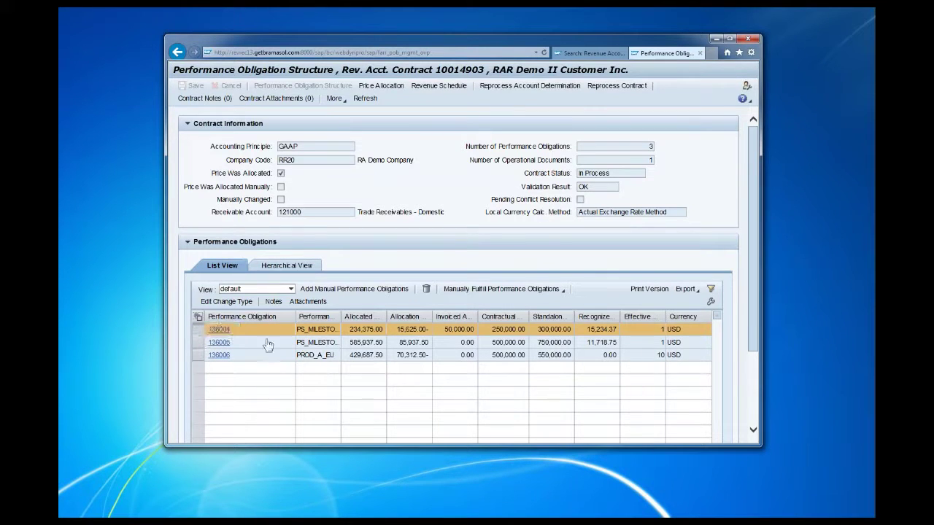
click(435, 86)
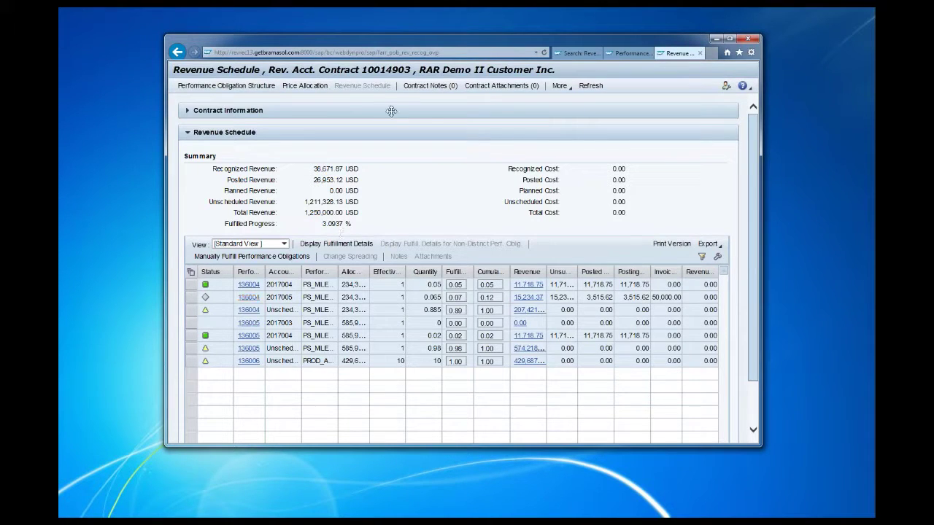
drag(360, 70, 403, 70)
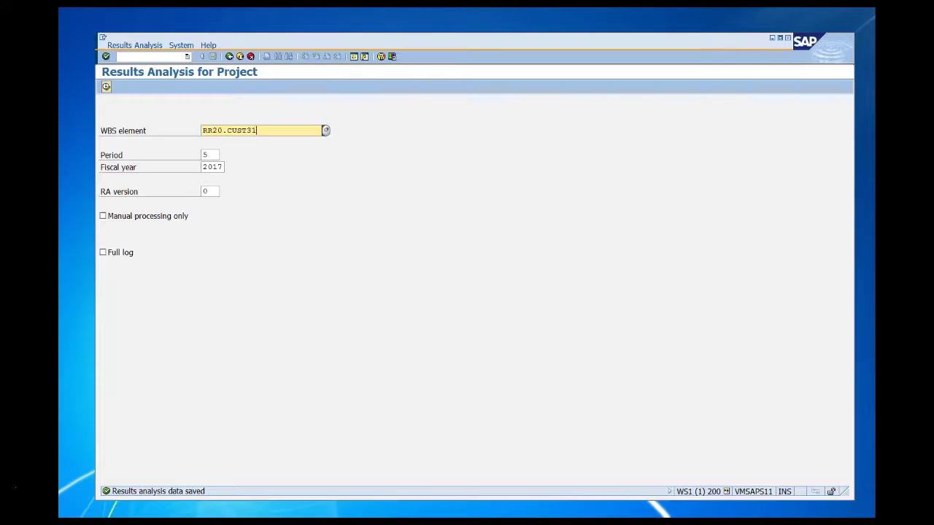
Step: Open RAR Transfer Quick Screen Posting II with contract 10014903 and a previous job name
click(240, 57)
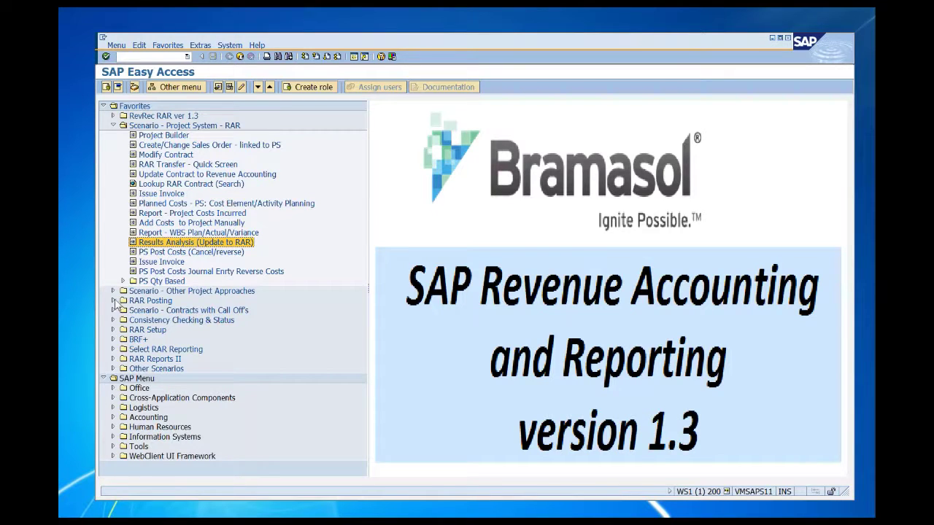
click(114, 300)
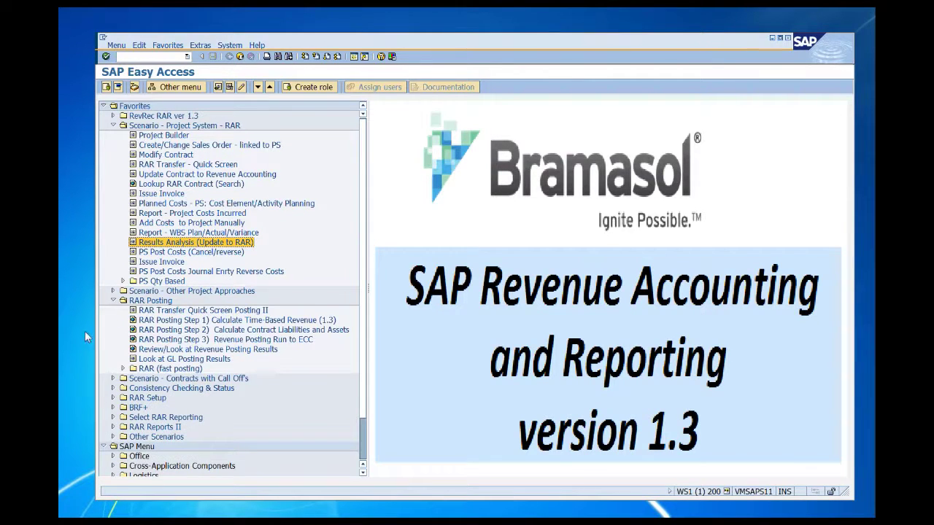
double_click(145, 312)
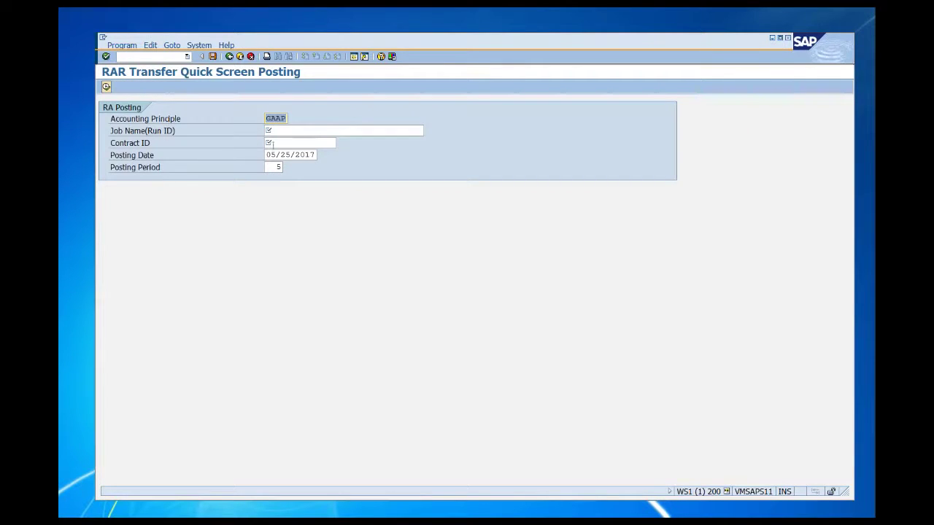
click(271, 143)
text(10014903)
click(285, 132)
text(C)
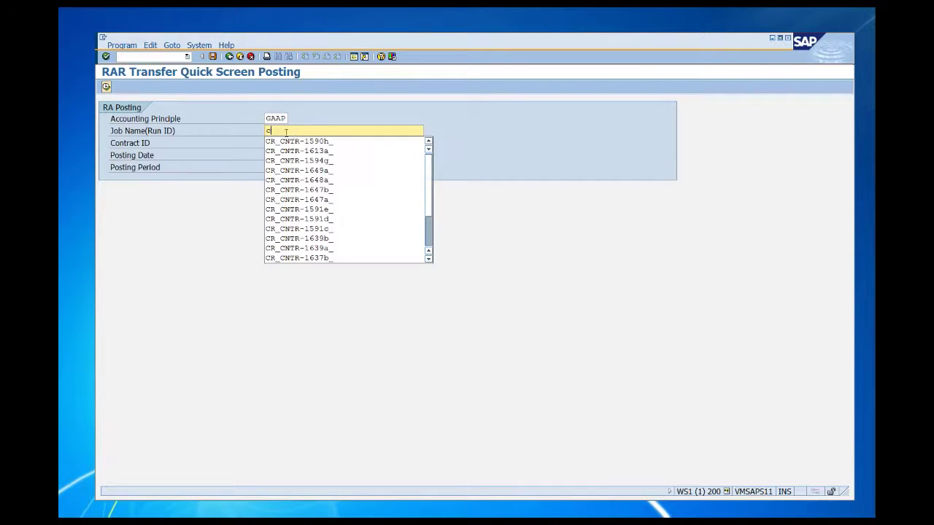
click(332, 139)
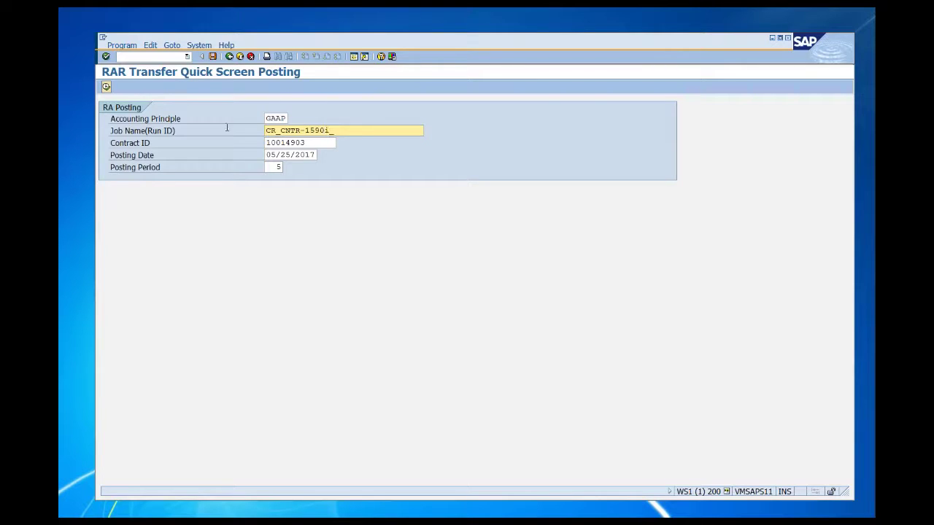
Step: Execute the transfer posting and review the three batch job logs
click(106, 87)
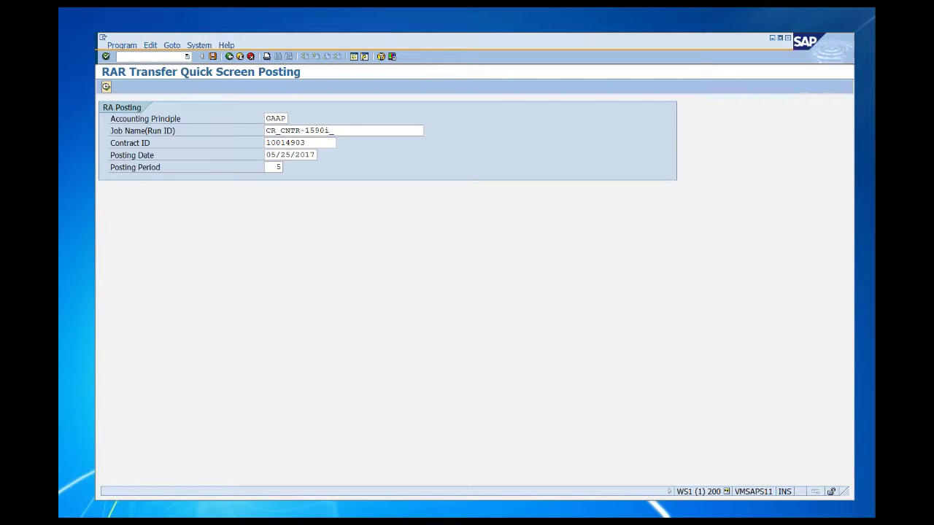
key(F8)
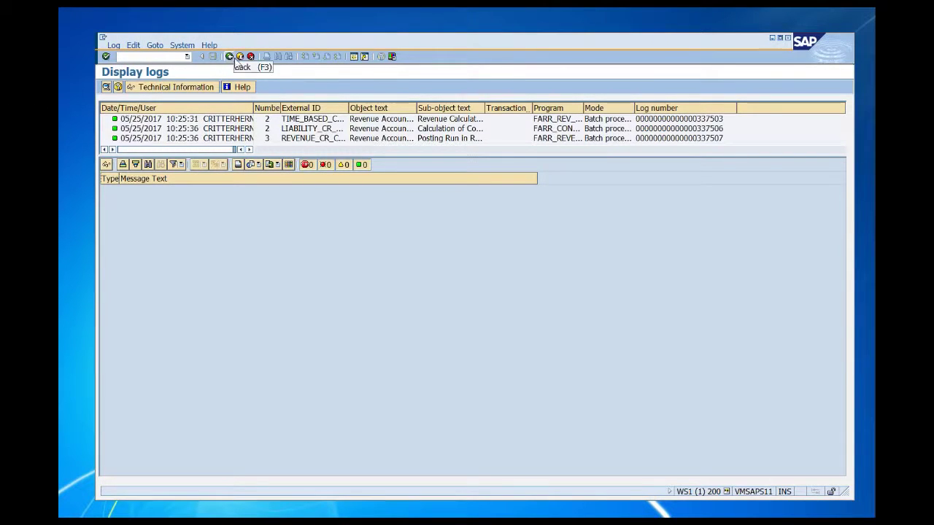
click(238, 59)
Step: Open Look at GL Posting Results and display document 100001010 for company code RR20
click(239, 58)
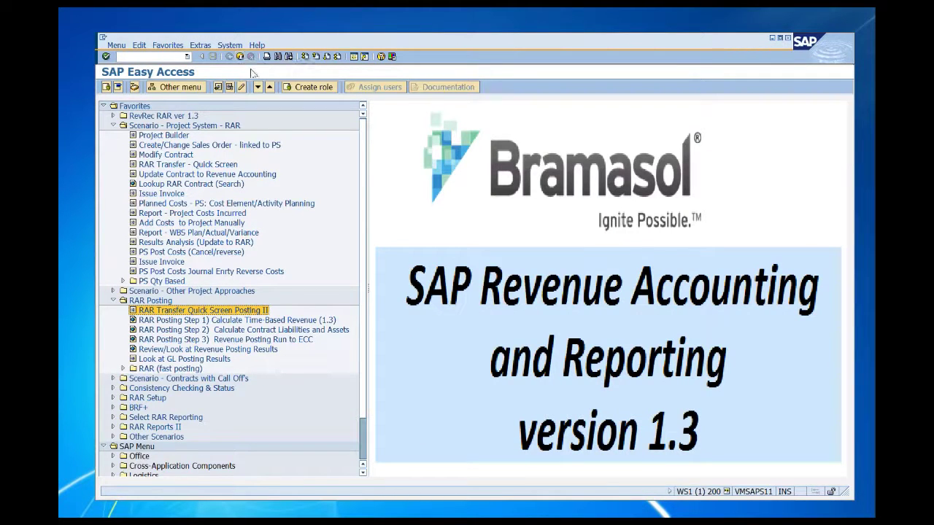
key(alt+Tab)
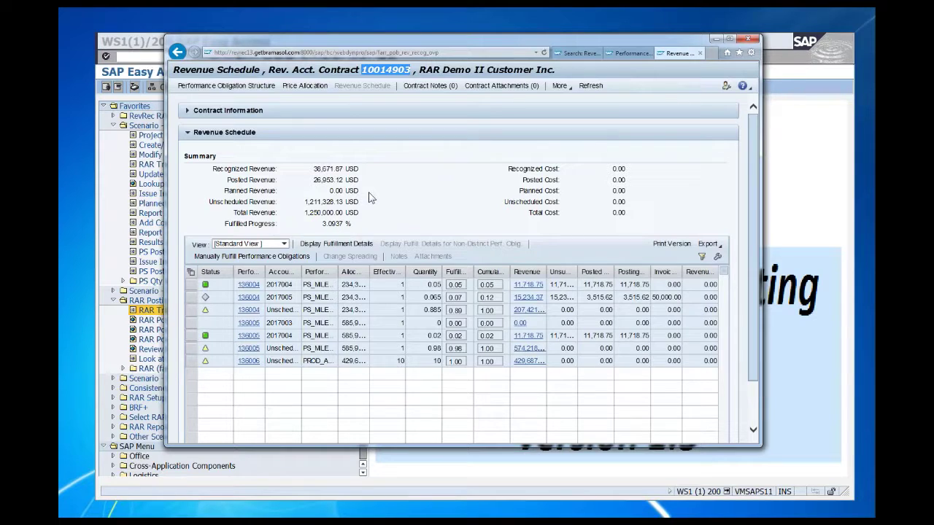
click(114, 244)
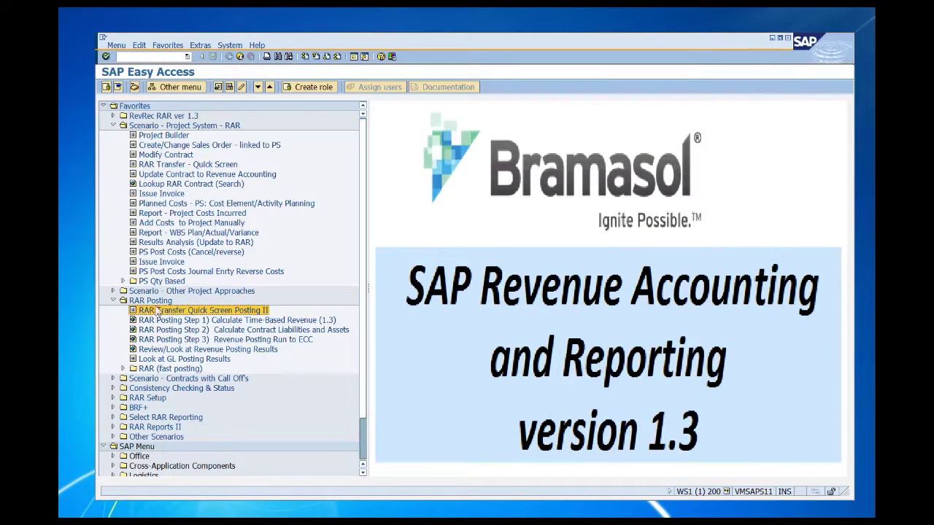
double_click(186, 359)
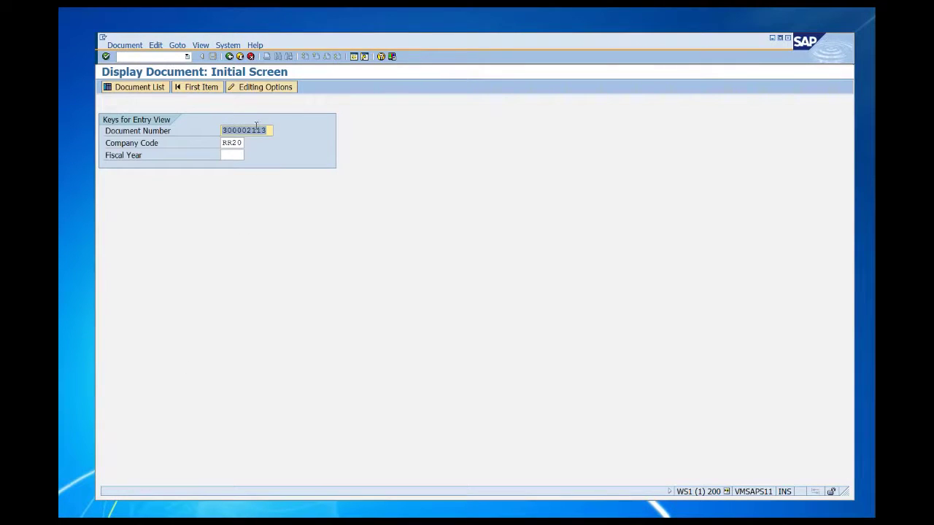
text(1)
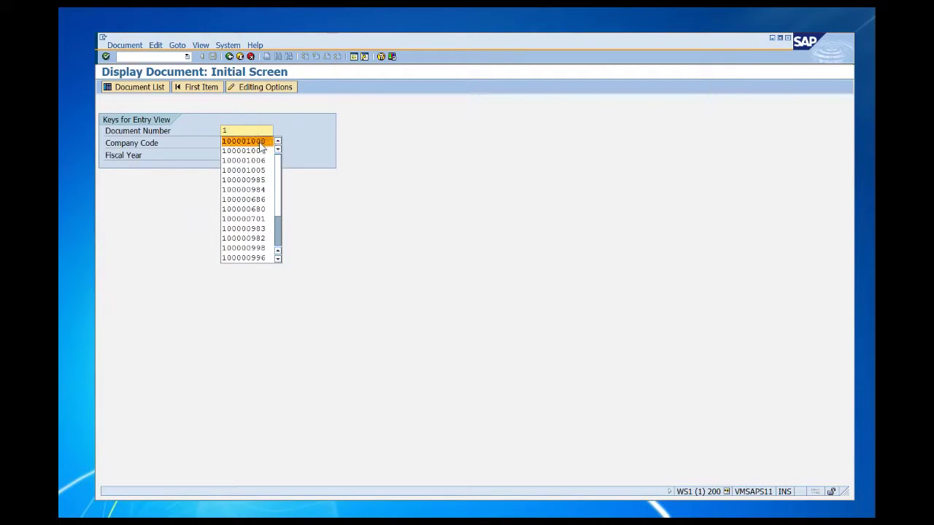
click(271, 138)
key(BackSpace)
key(BackSpace)
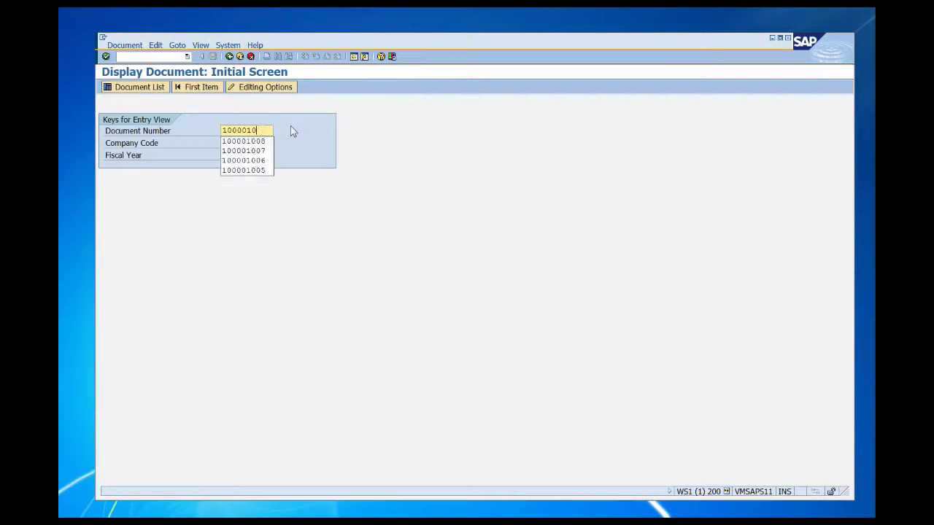
text(10)
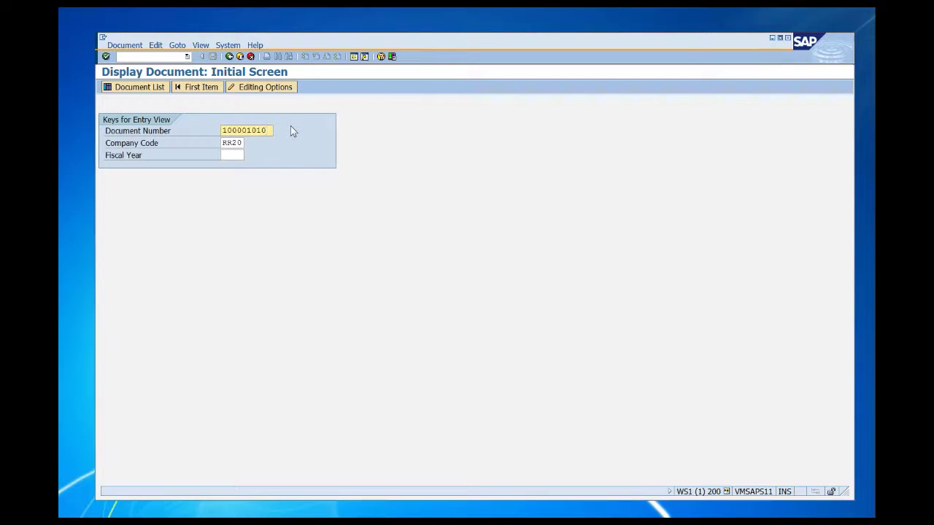
key(Return)
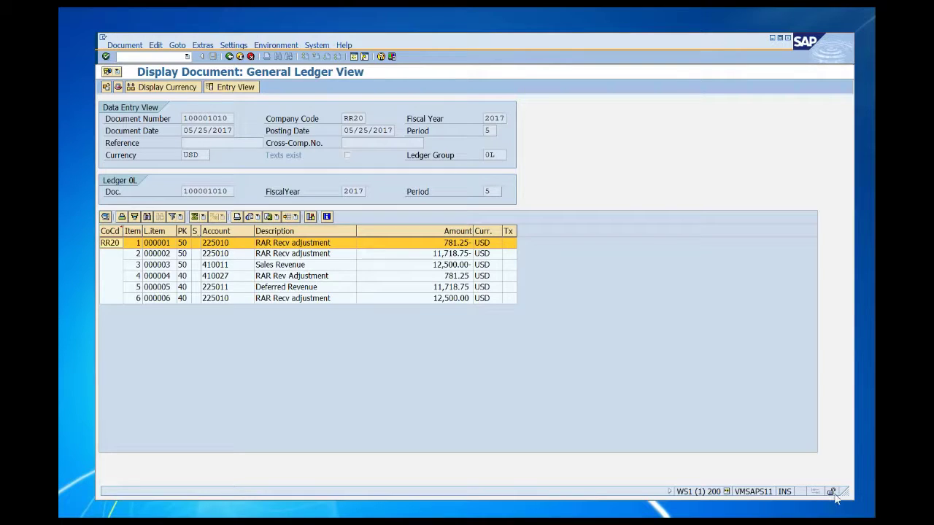
drag(823, 480, 649, 368)
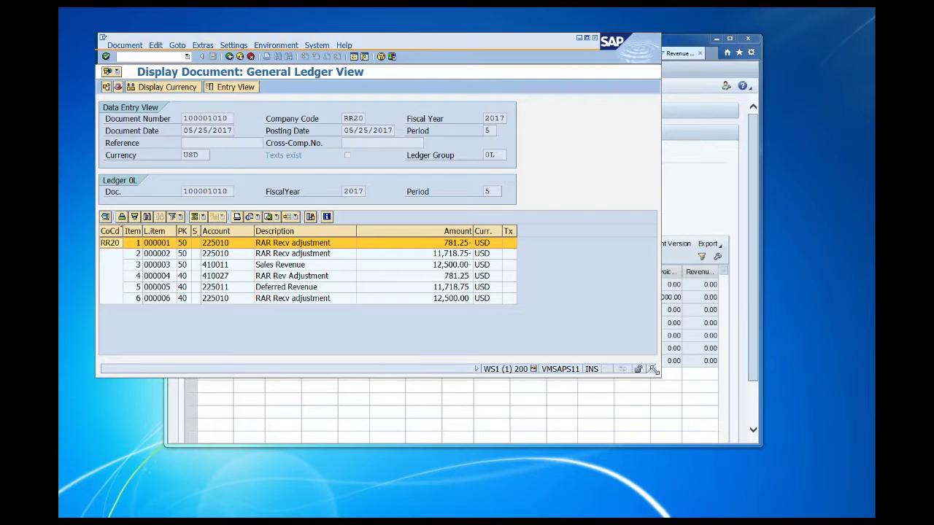
Step: Shrink the GL document window and place contract 10014903's revenue schedule to its right
drag(651, 370, 622, 372)
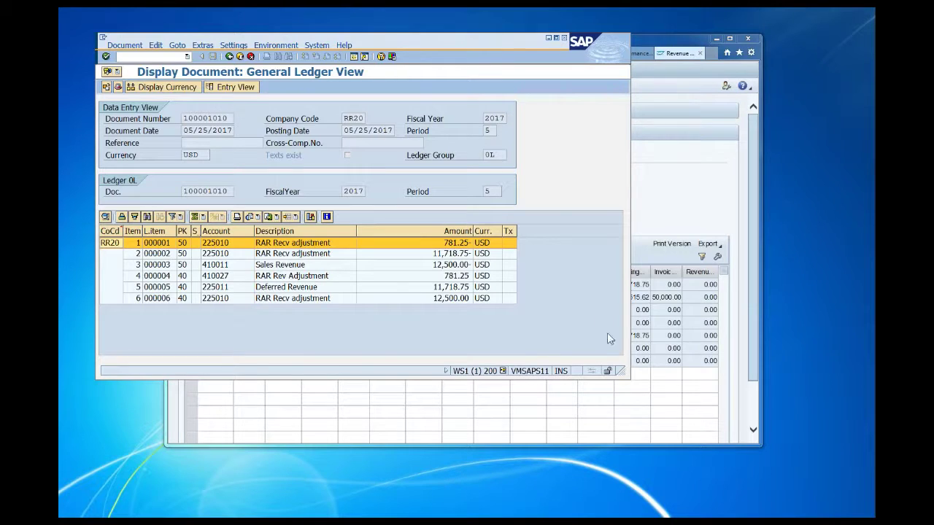
drag(619, 372, 551, 329)
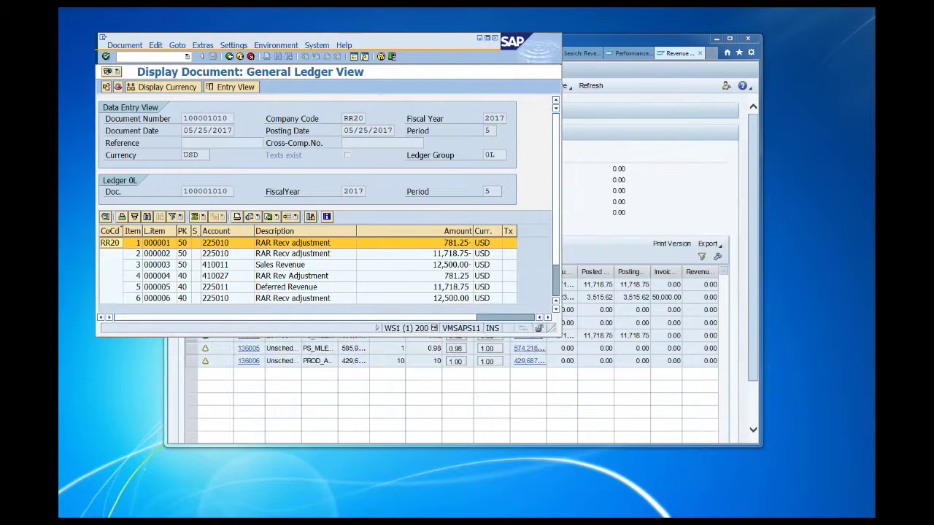
click(615, 42)
drag(637, 43, 704, 49)
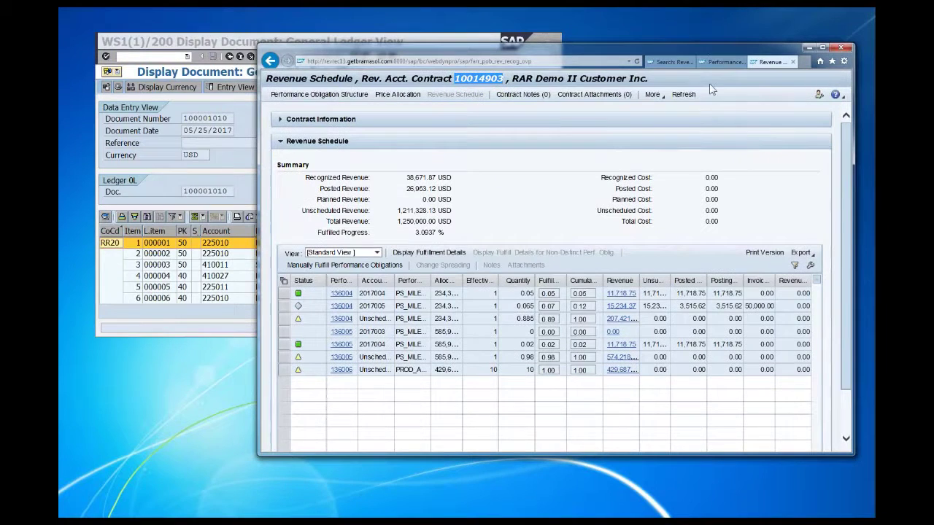
Step: Resize and position the revenue schedule window so it sits beside the GL document
click(852, 455)
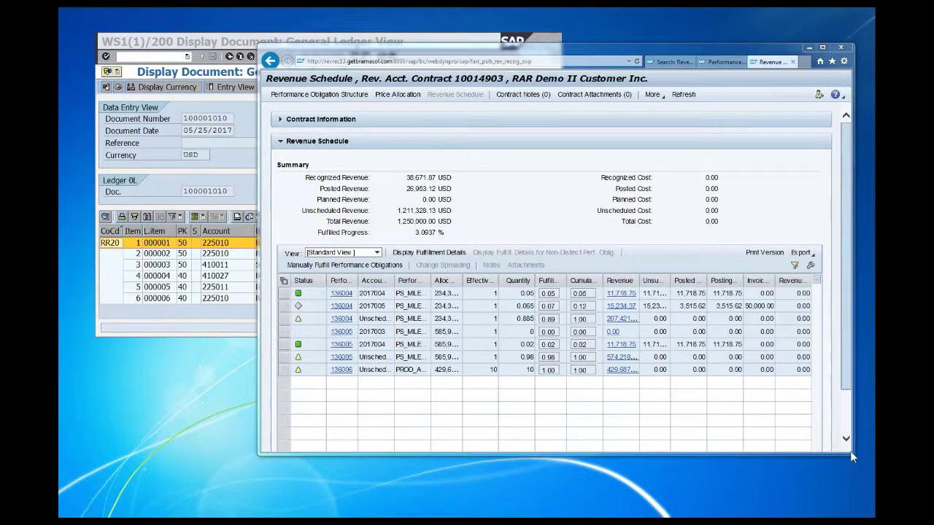
drag(853, 457, 851, 400)
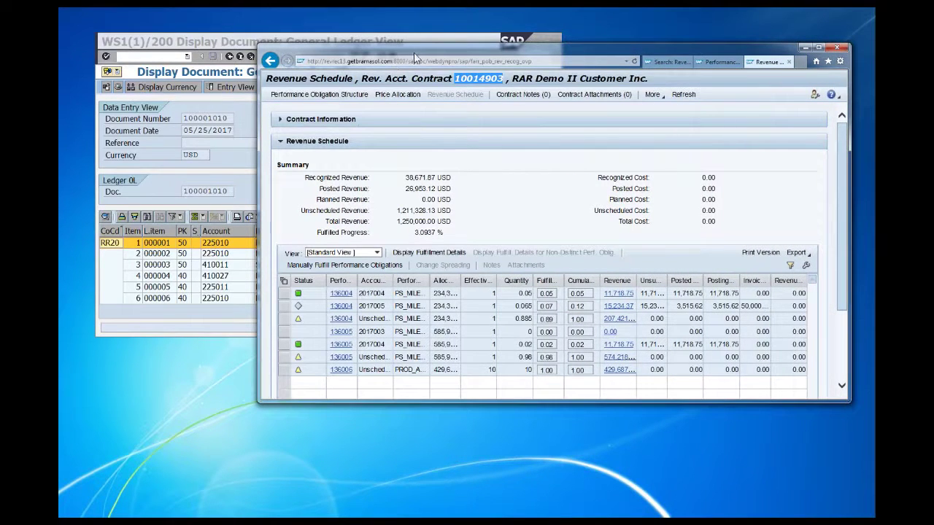
drag(415, 62, 424, 155)
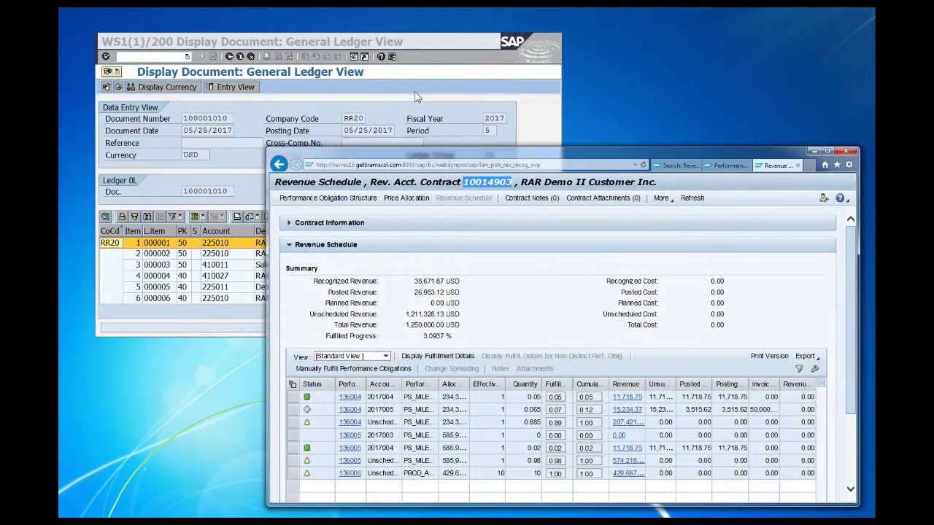
click(417, 96)
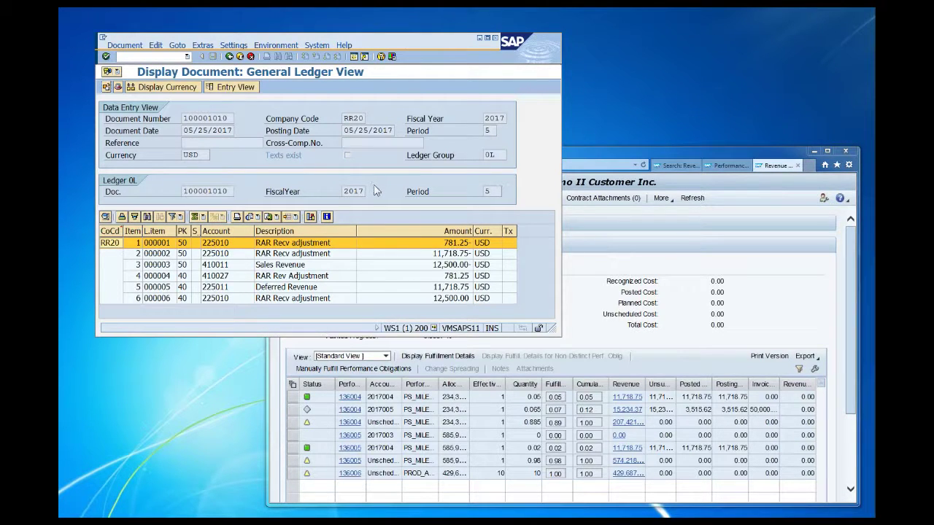
click(616, 260)
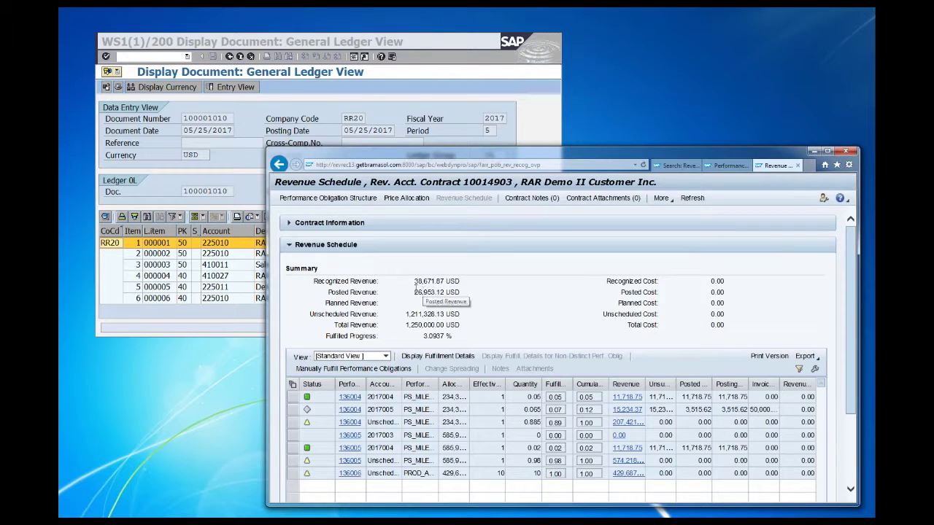
click(224, 162)
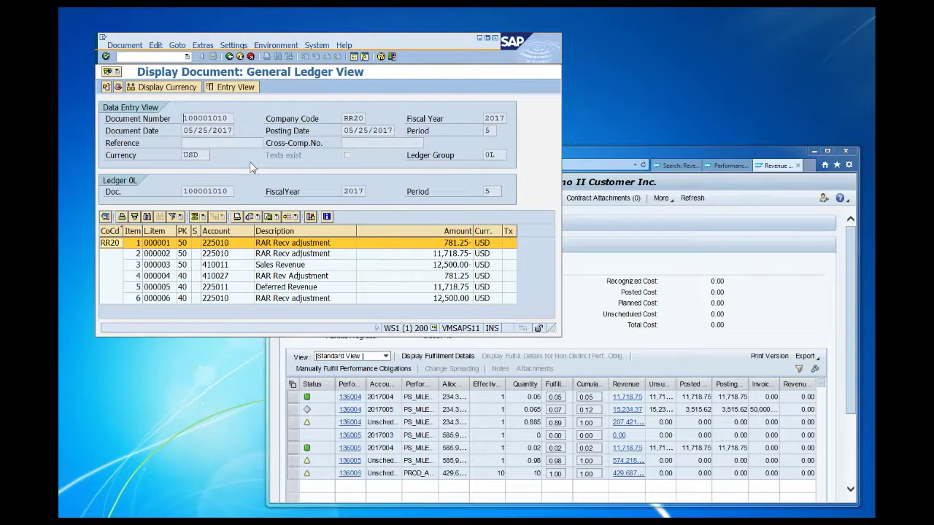
click(654, 220)
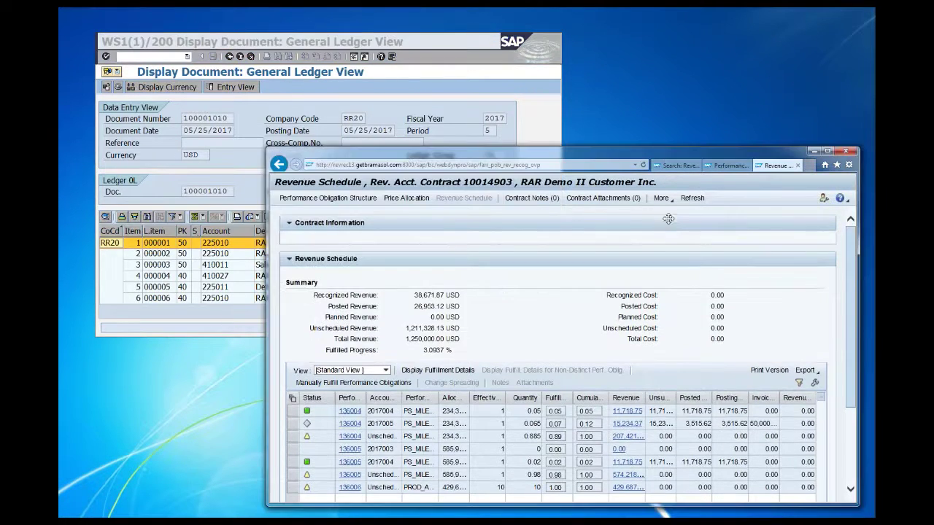
Step: Refresh the revenue schedule, collapse Contract Information, sort by Status, then bring GL document 100001010 forward
click(687, 200)
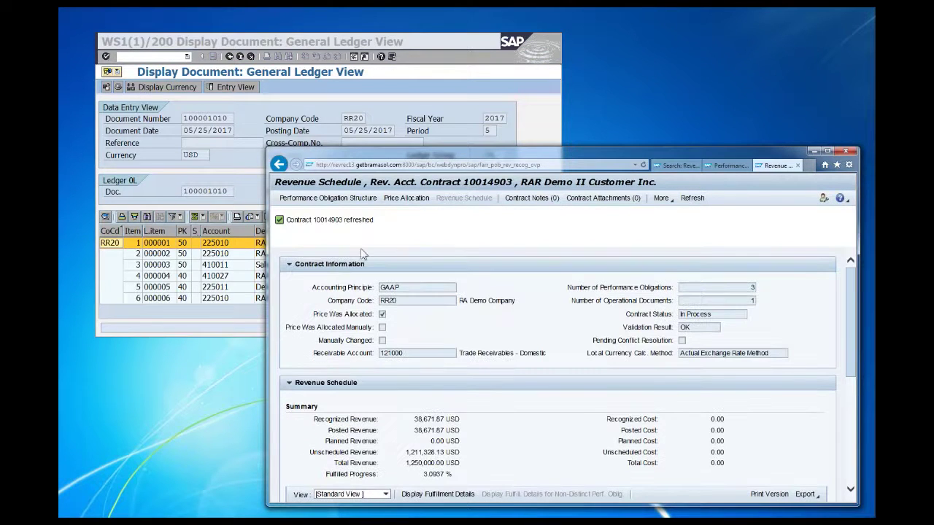
click(289, 264)
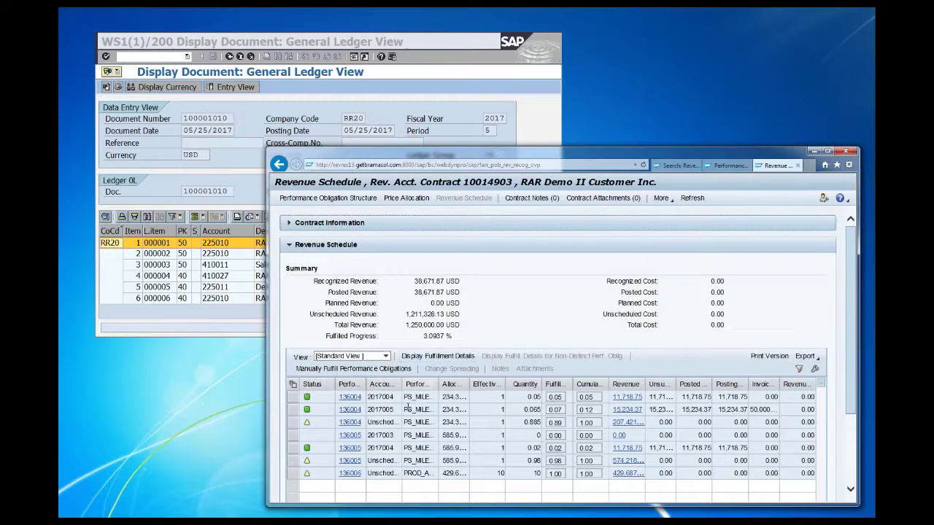
click(691, 203)
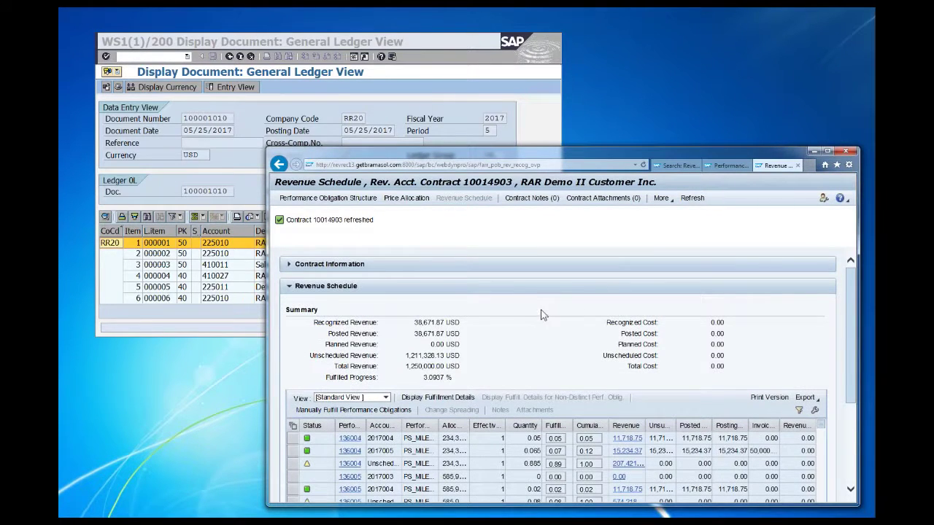
scroll(547, 314, down, 1)
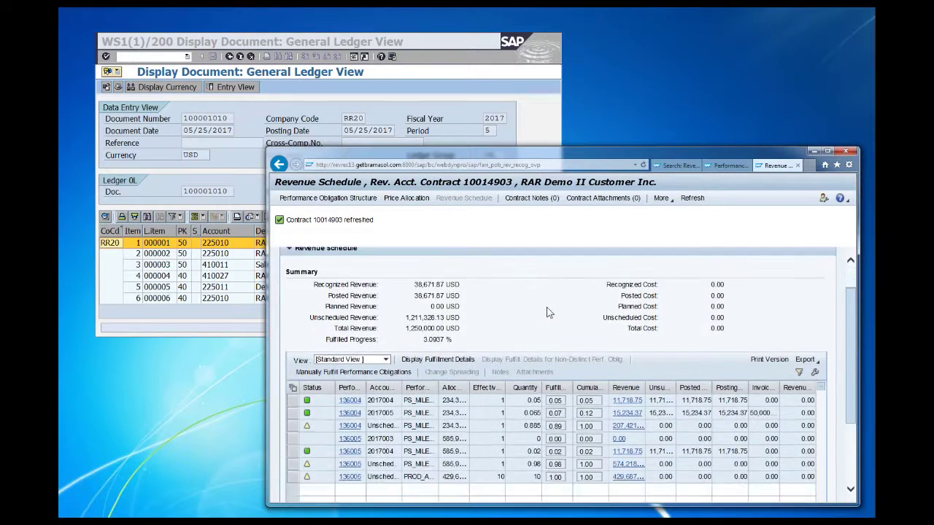
click(313, 388)
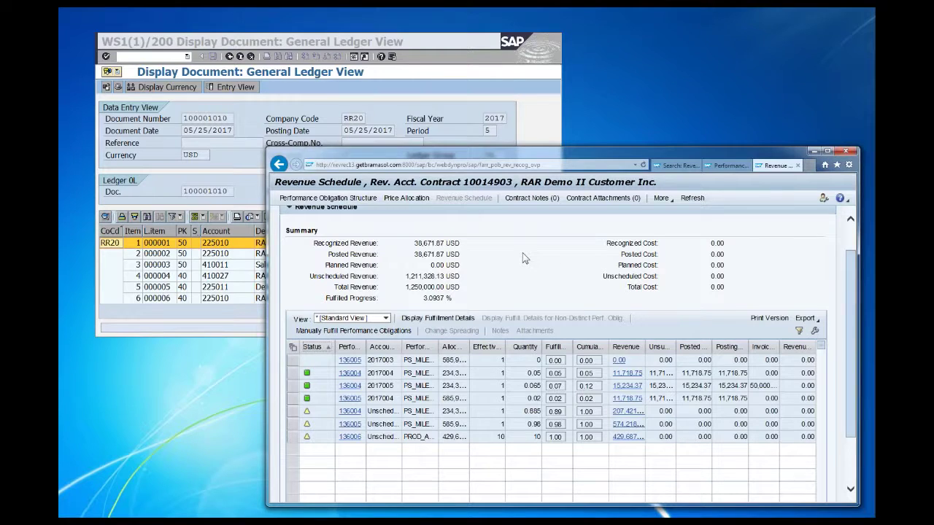
click(348, 87)
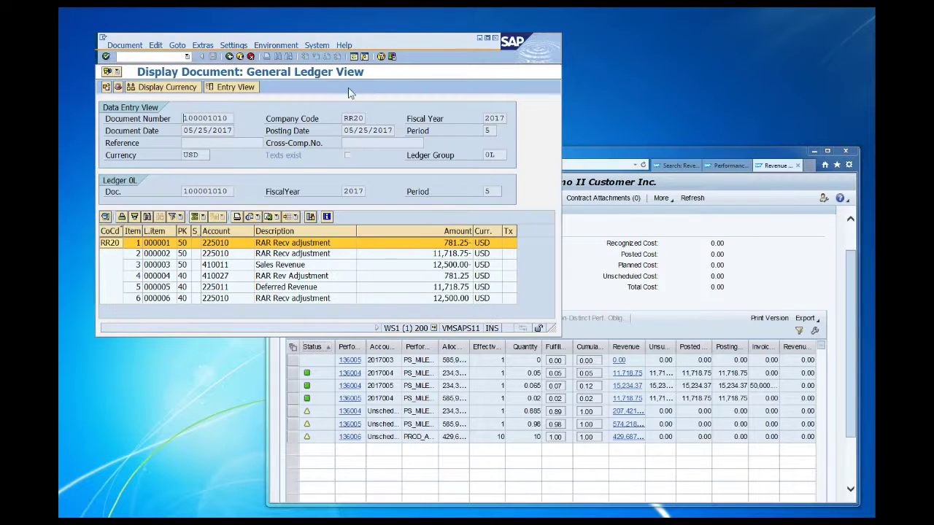